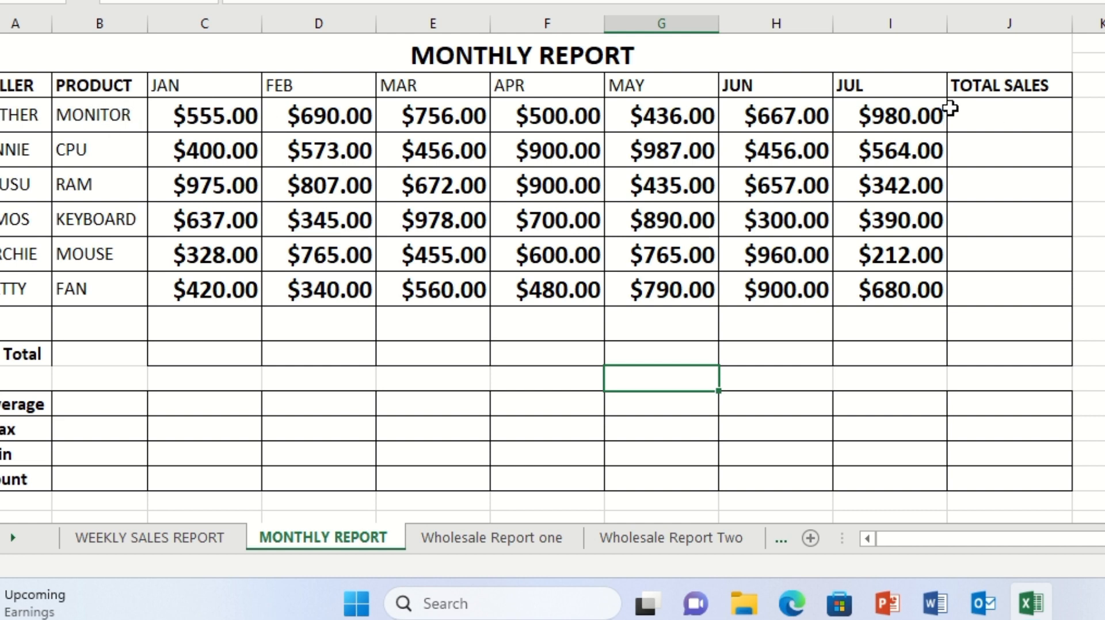
Enter a SUM formula totalling the first seller's January to July sales (C4:I4) in the TOTAL SALES column
left_click(993, 118)
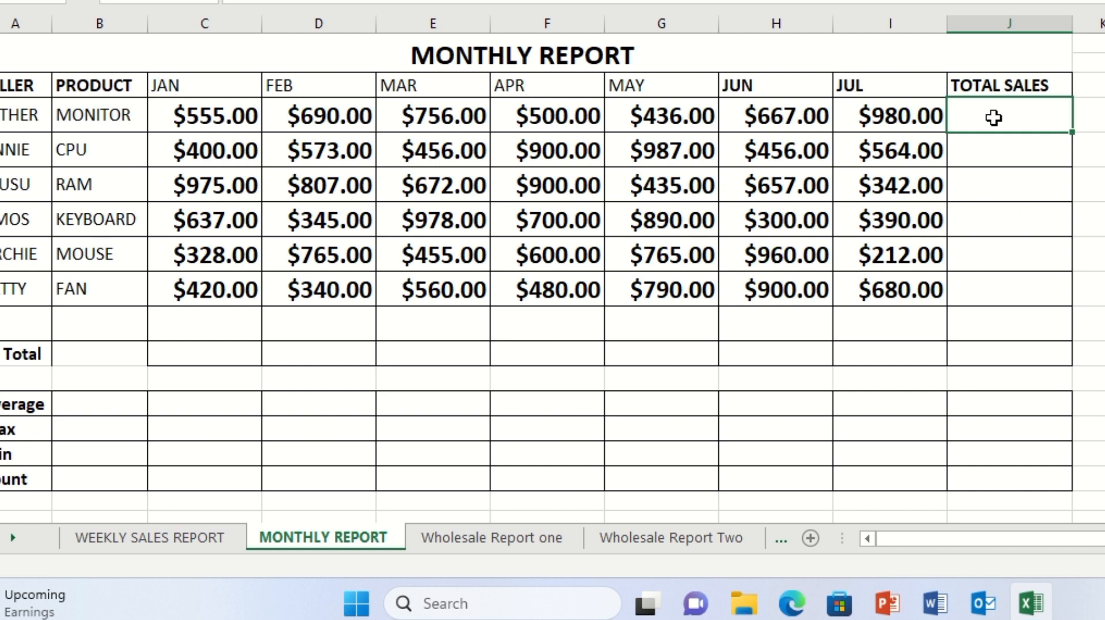
type("=sun")
key("BackSpace")
type("m")
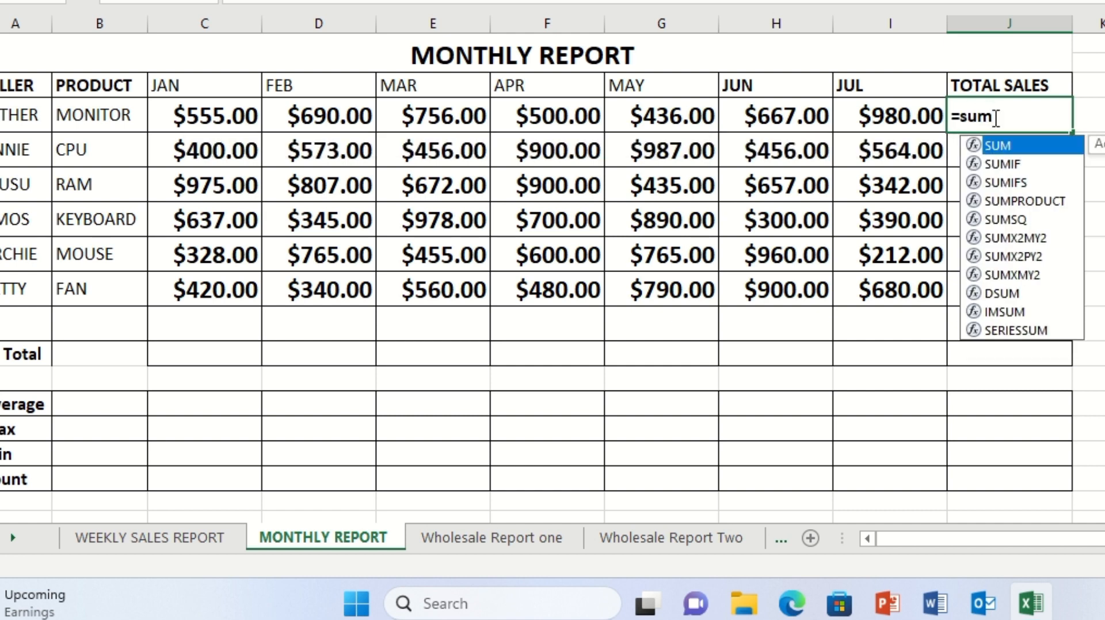
type("(")
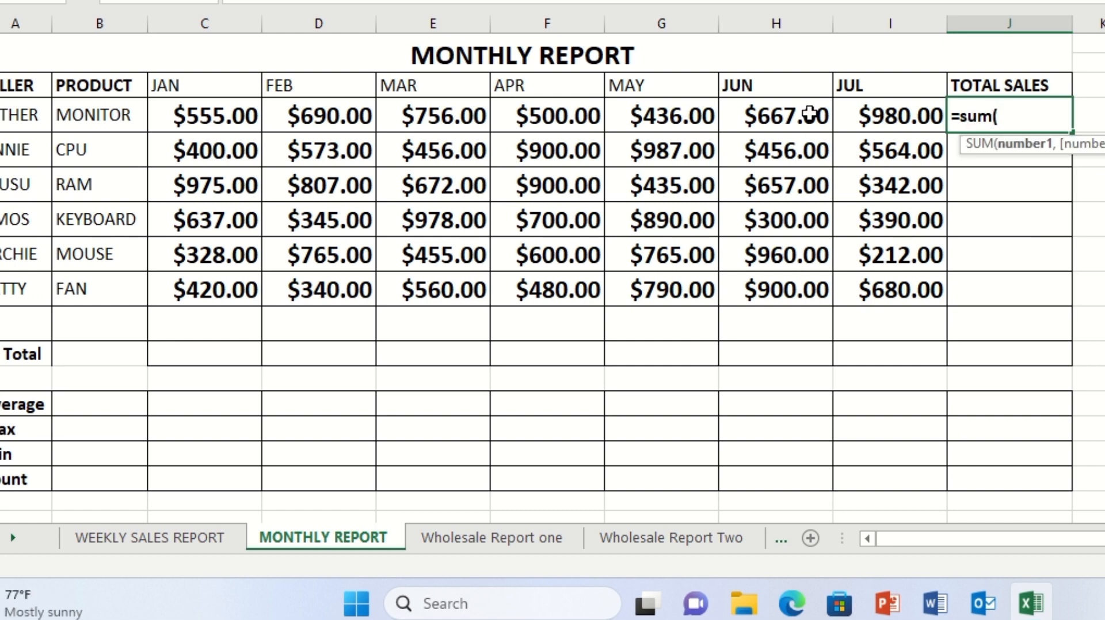
left_click(221, 117)
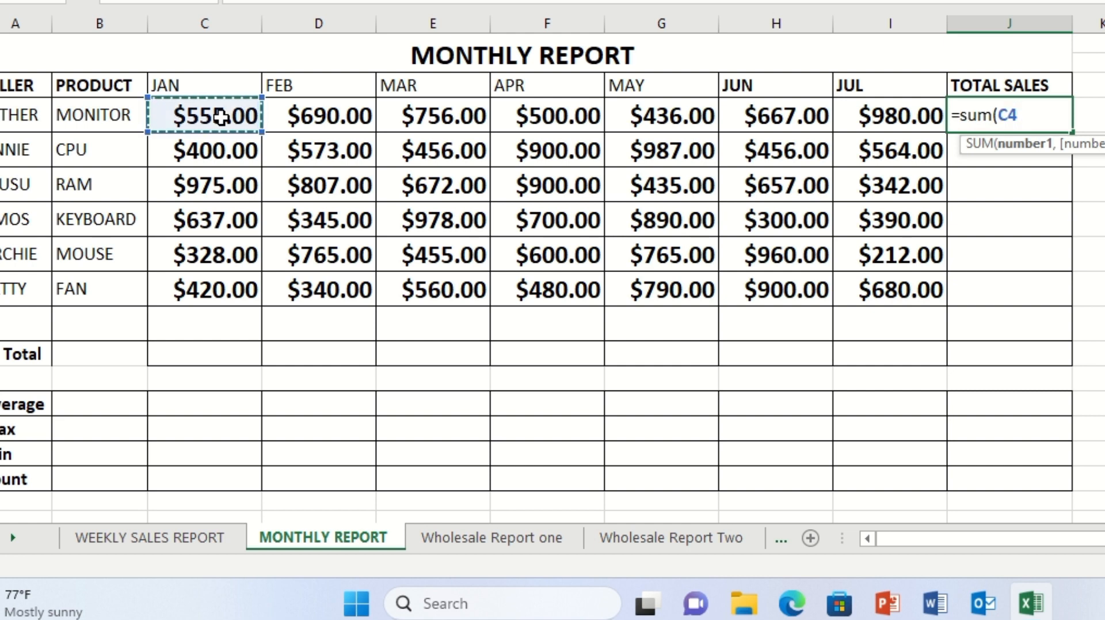
left_click_drag(221, 117, 298, 124)
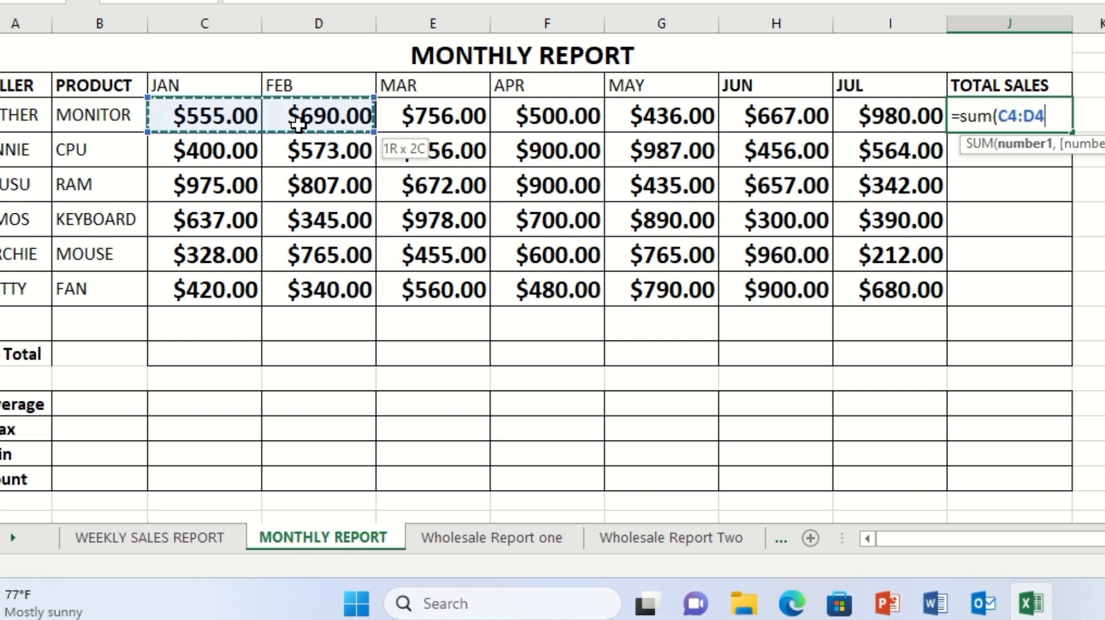
left_click_drag(367, 123, 425, 125)
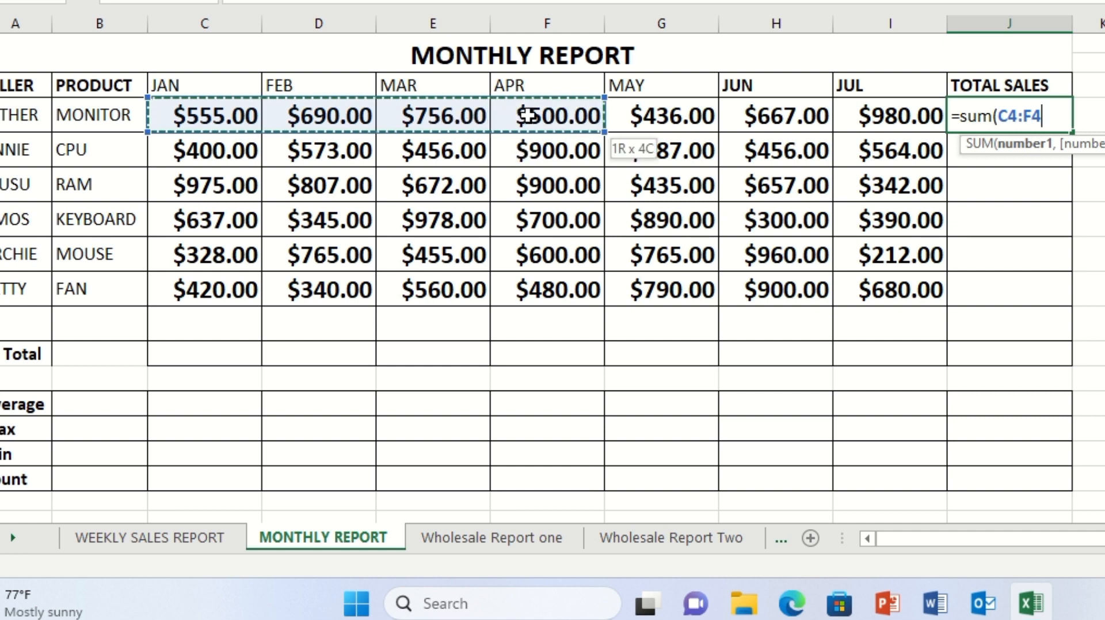
left_click_drag(528, 117, 625, 112)
left_click_drag(710, 117, 866, 118)
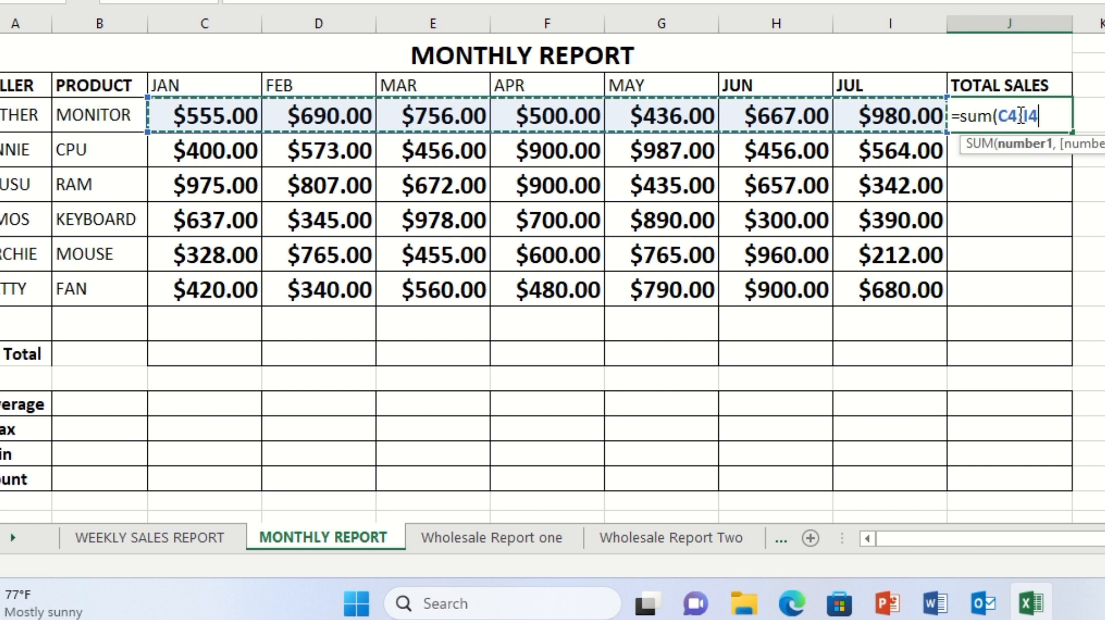
key("Return")
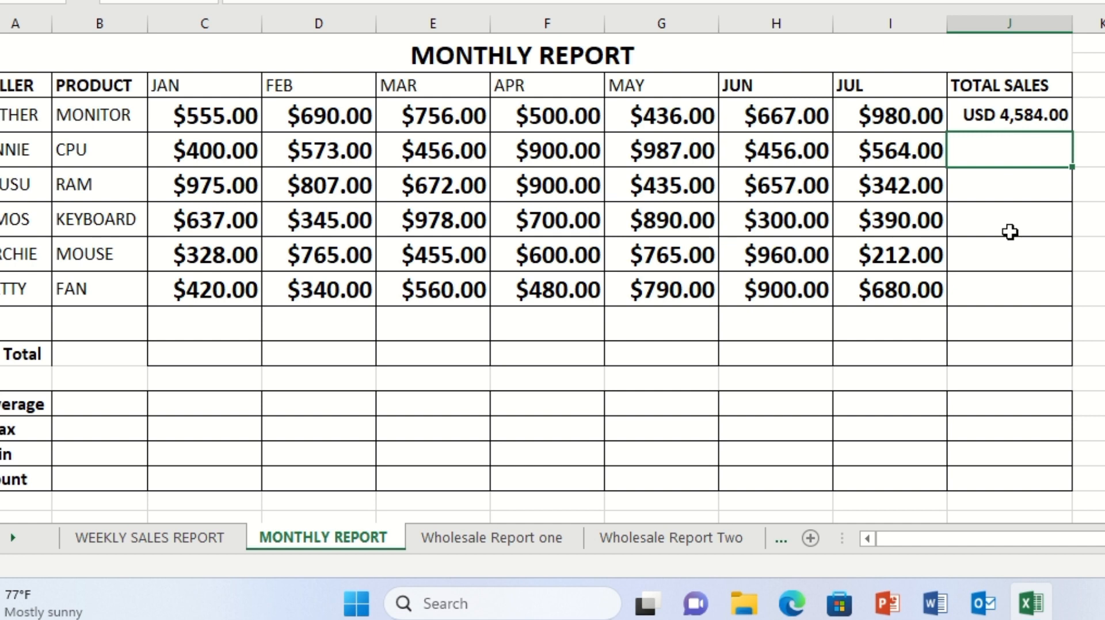
Fill the total sales formula down through the remaining sellers' rows to J9
left_click(1038, 116)
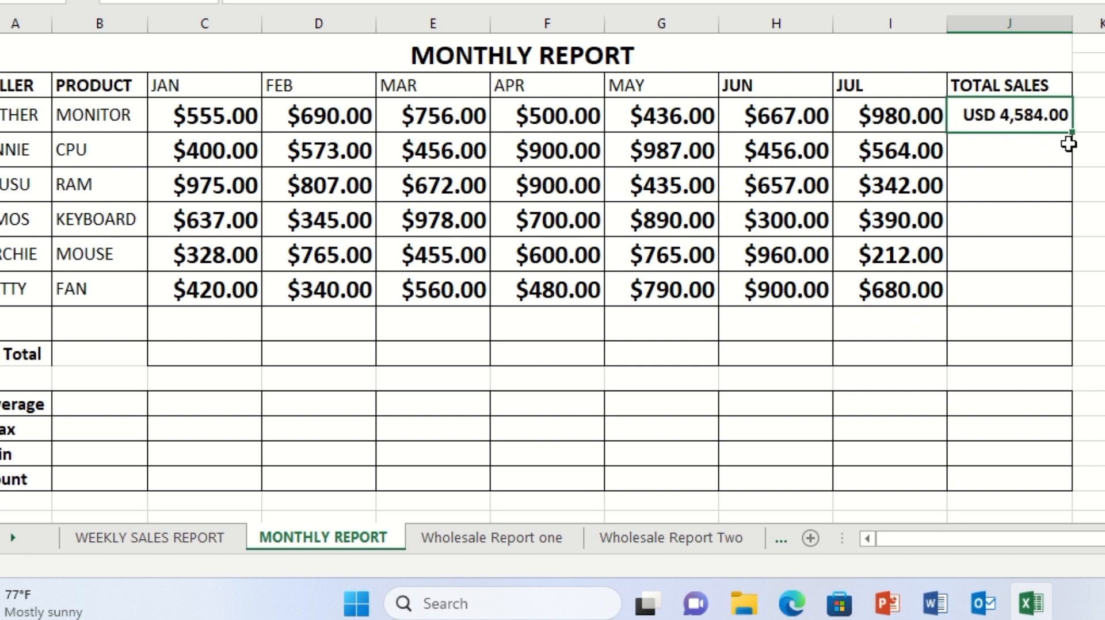
left_click(1082, 159)
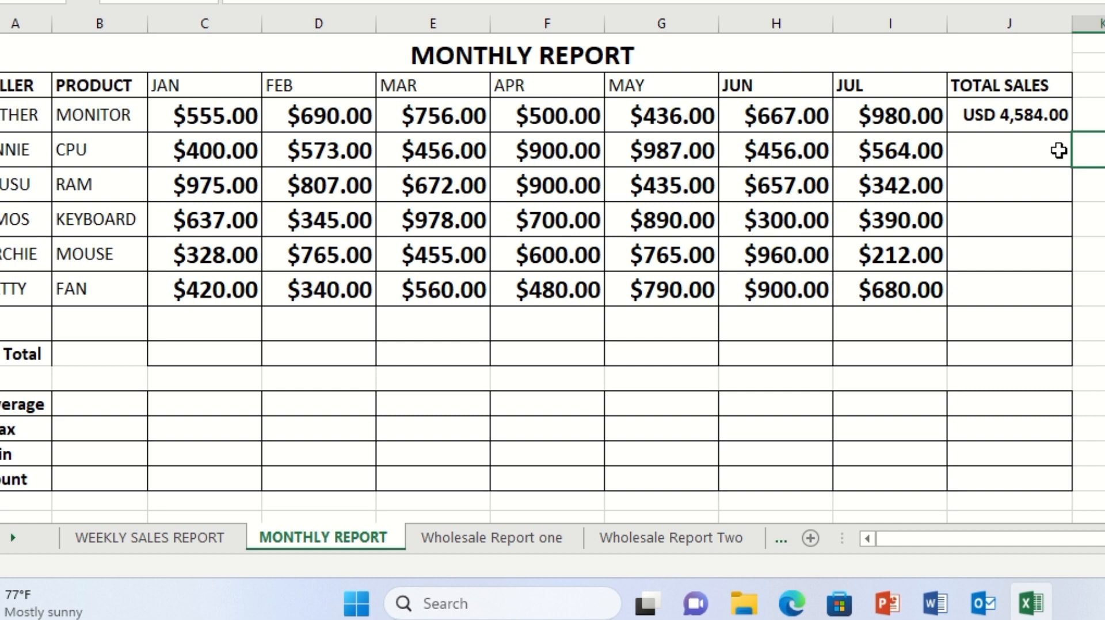
left_click(1026, 117)
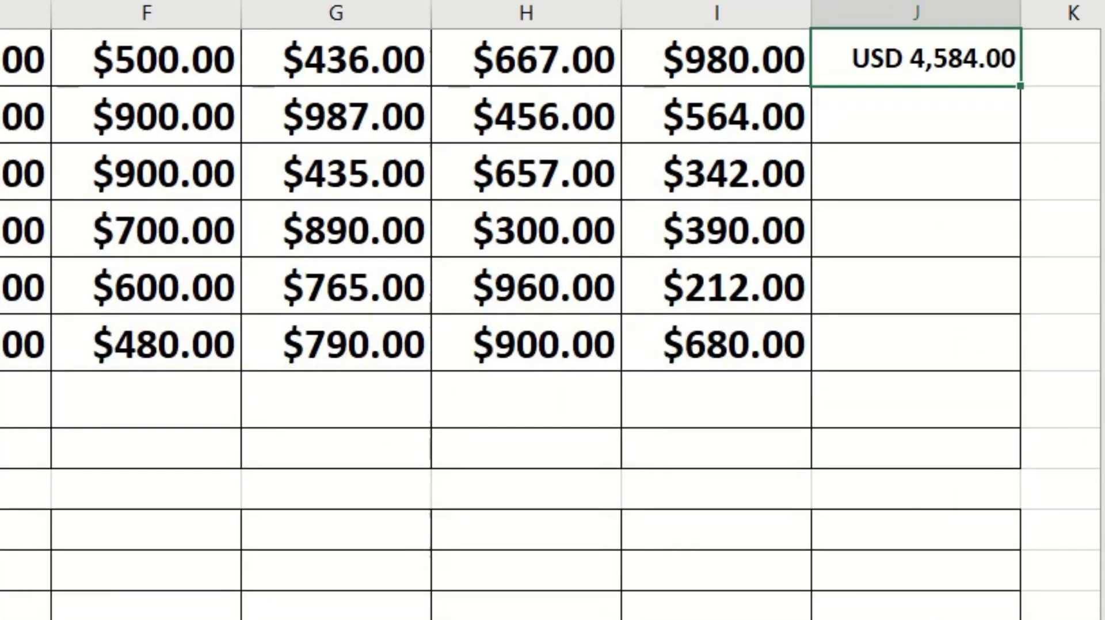
scroll(943, 379, "up", 1)
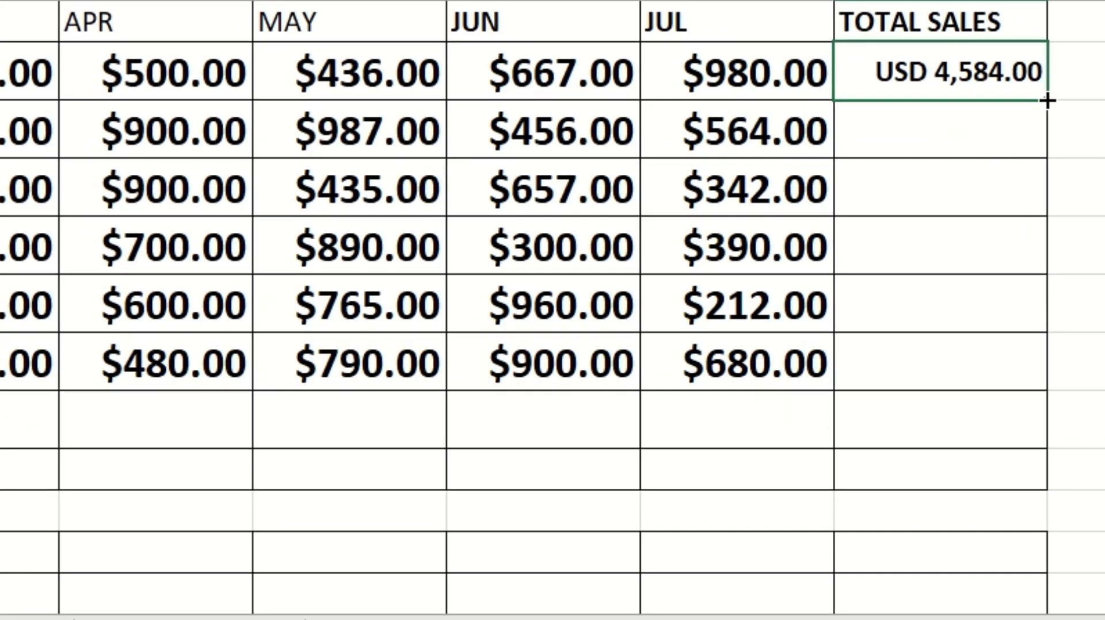
left_click_drag(1047, 101, 1008, 384)
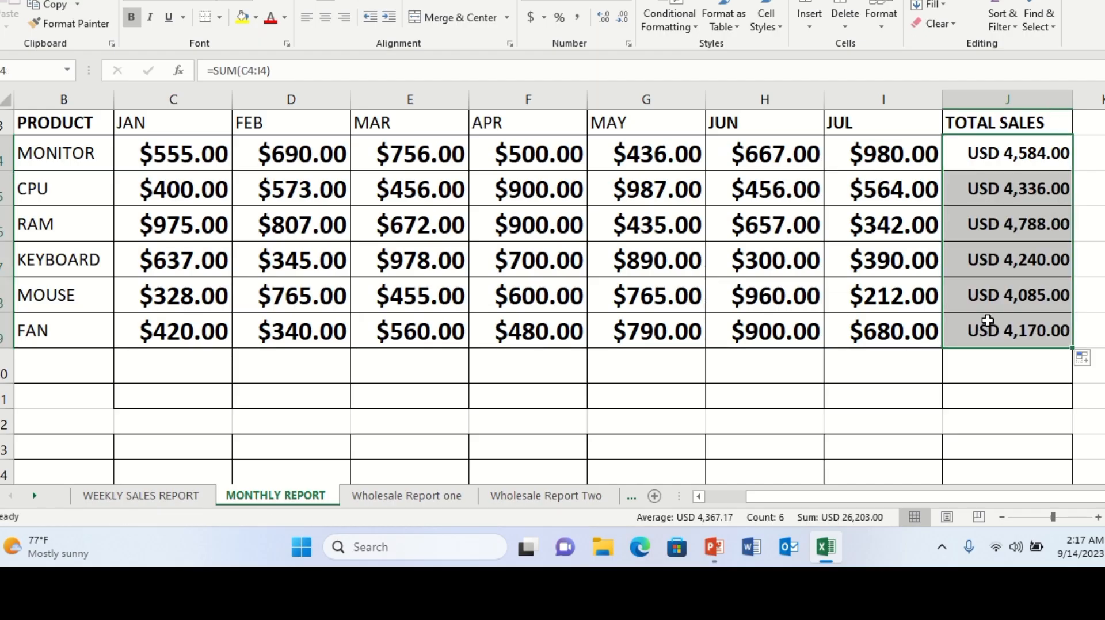
Enter a SUM formula totalling the TOTAL SALES column (J4:J9) in the G. Total row
left_click(1001, 519)
left_click(1002, 518)
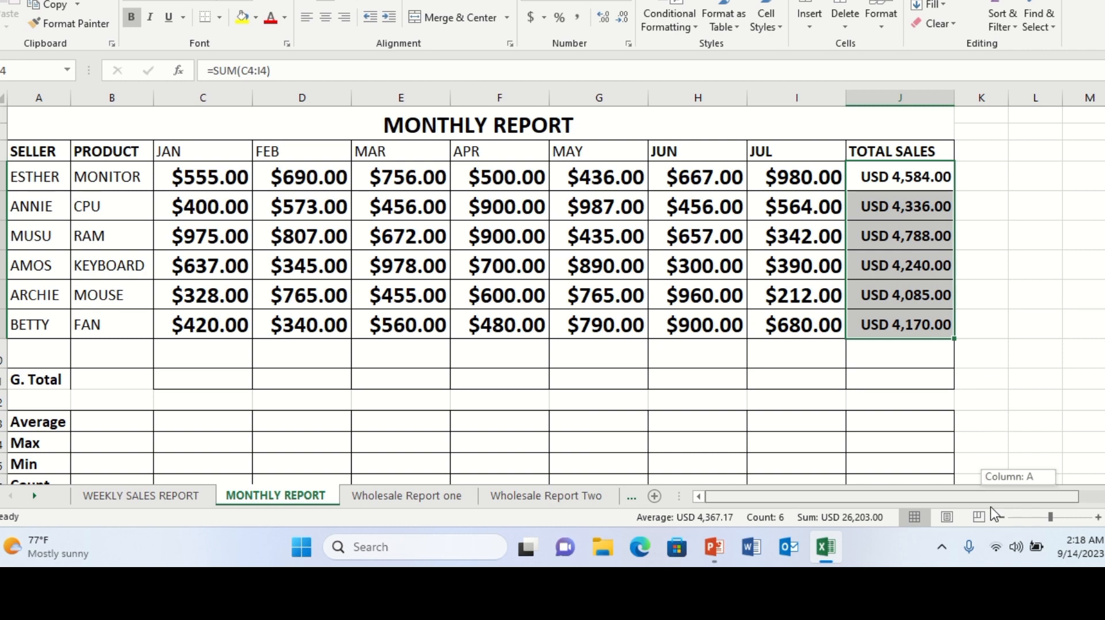
left_click(900, 381)
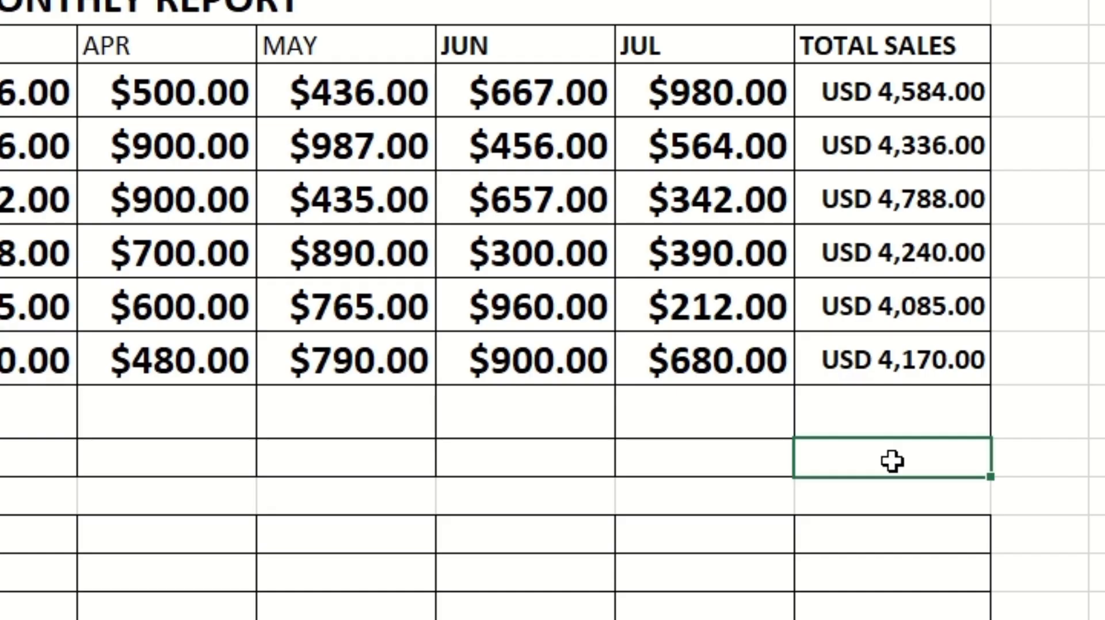
type("=sum")
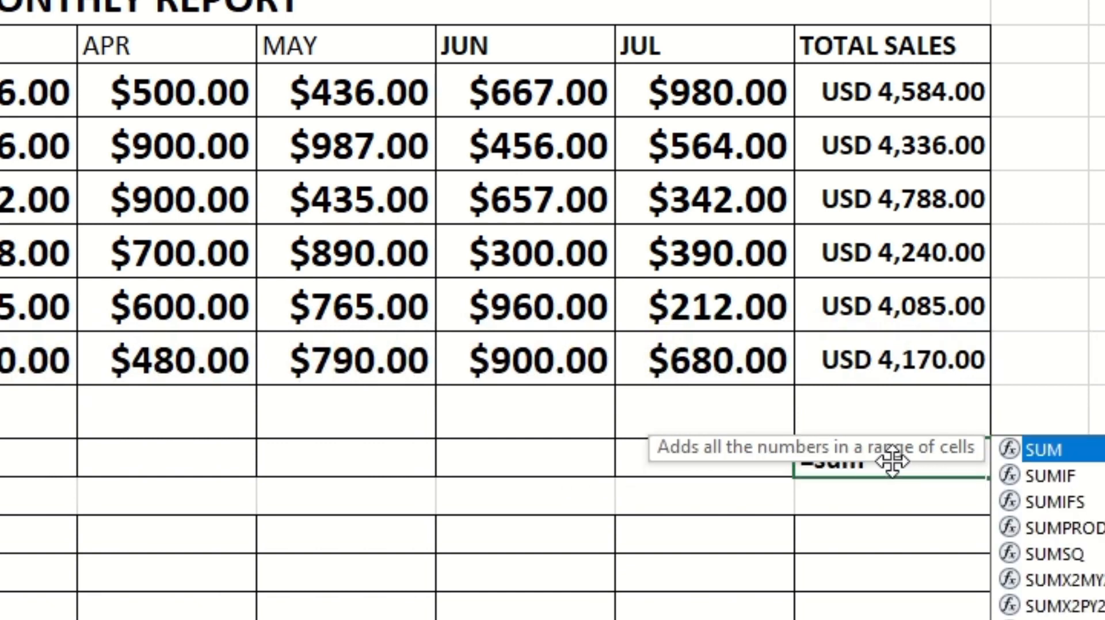
type("(")
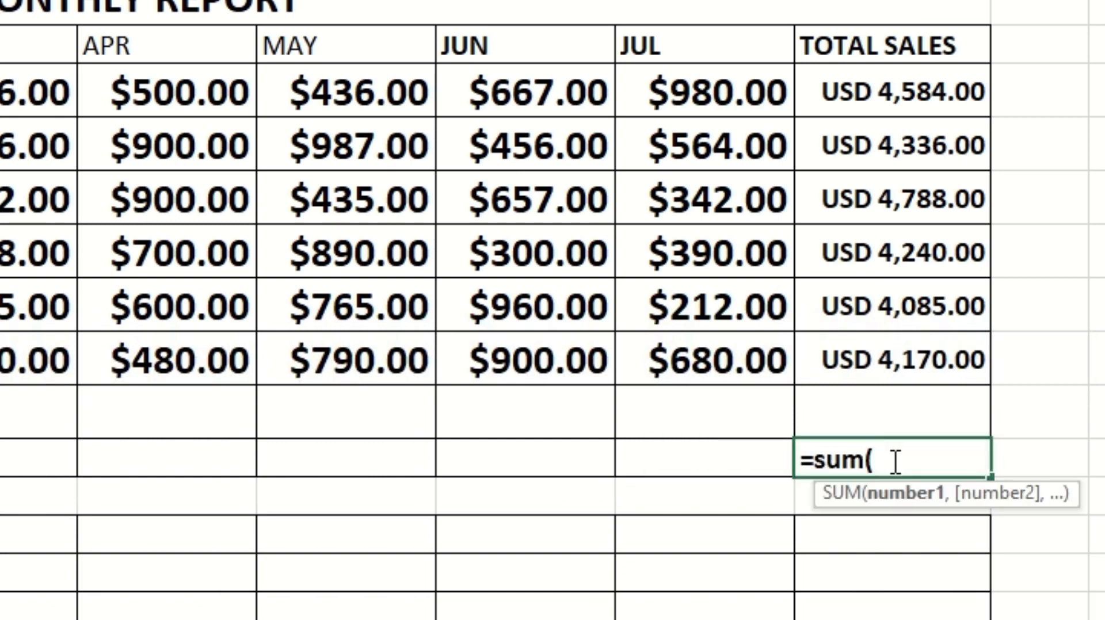
left_click(871, 92)
left_click_drag(870, 92, 914, 357)
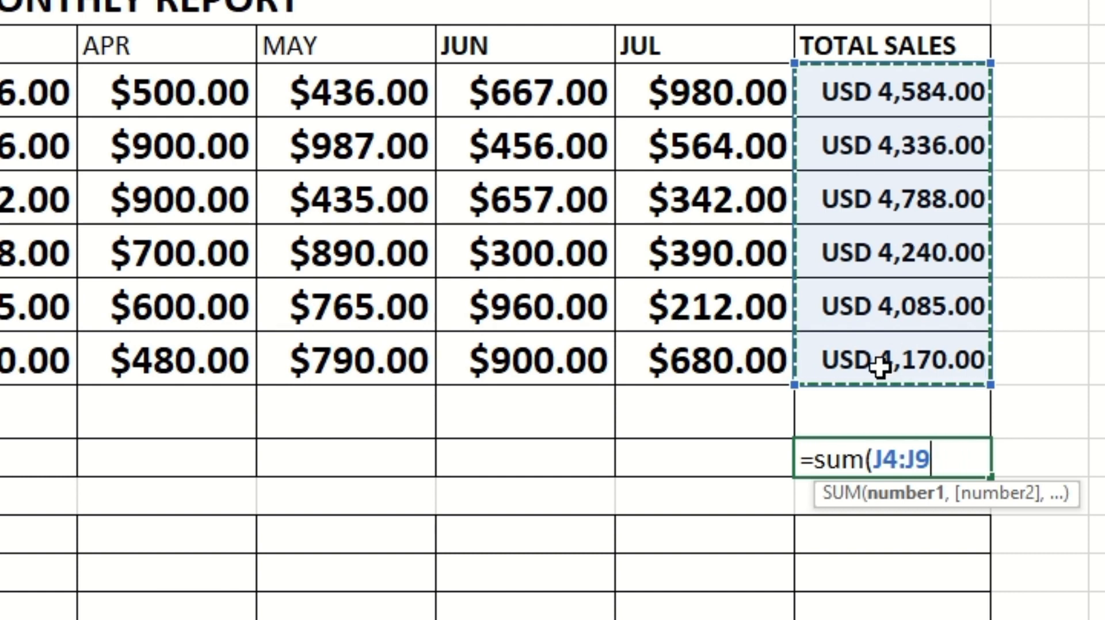
key("Return")
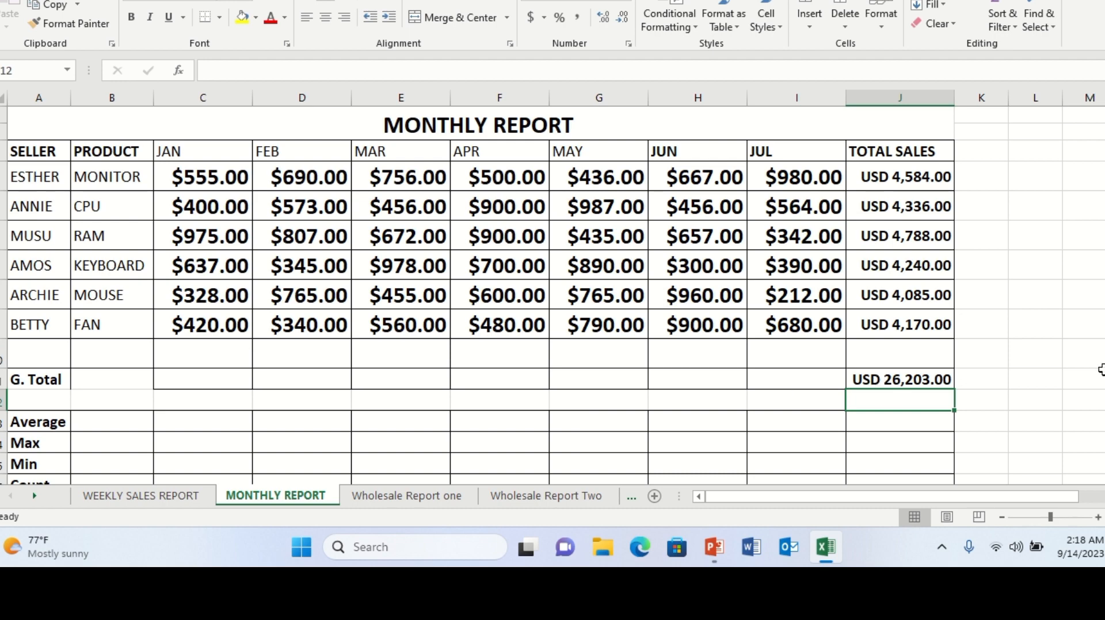
Enter an AVERAGE formula over the January sales (C4:C9) in the Average row
left_click_drag(1104, 374, 1104, 408)
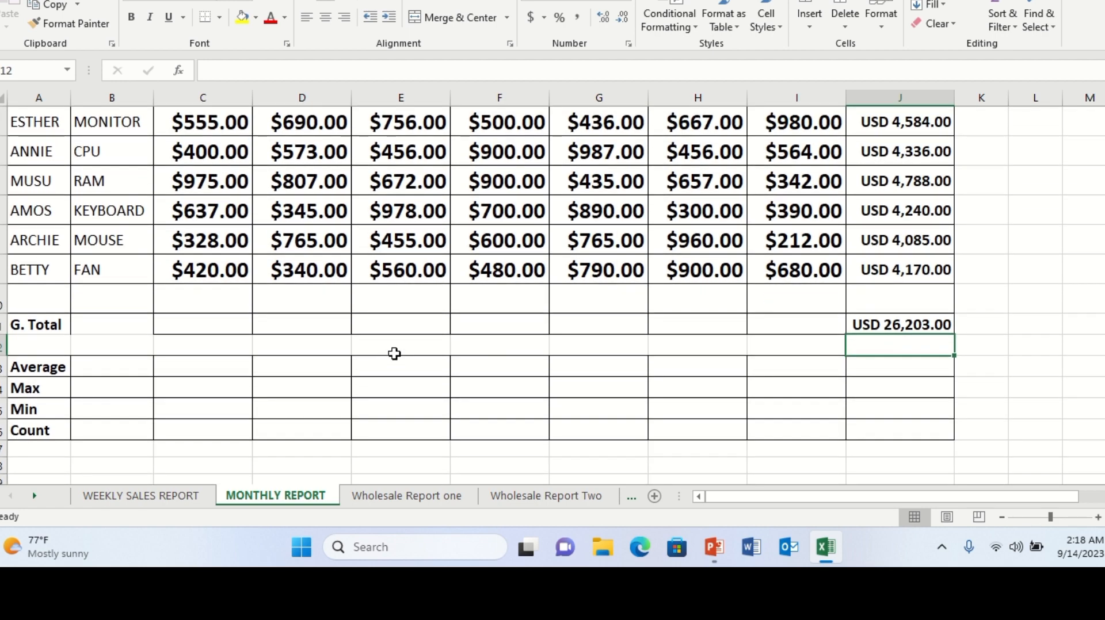
left_click(130, 368)
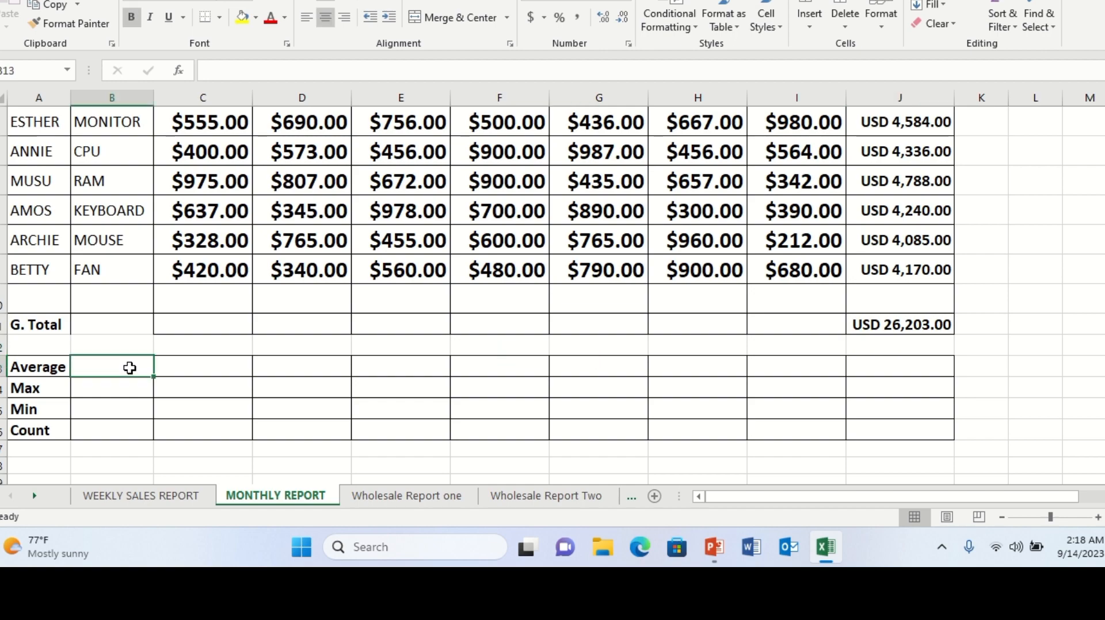
left_click(182, 363)
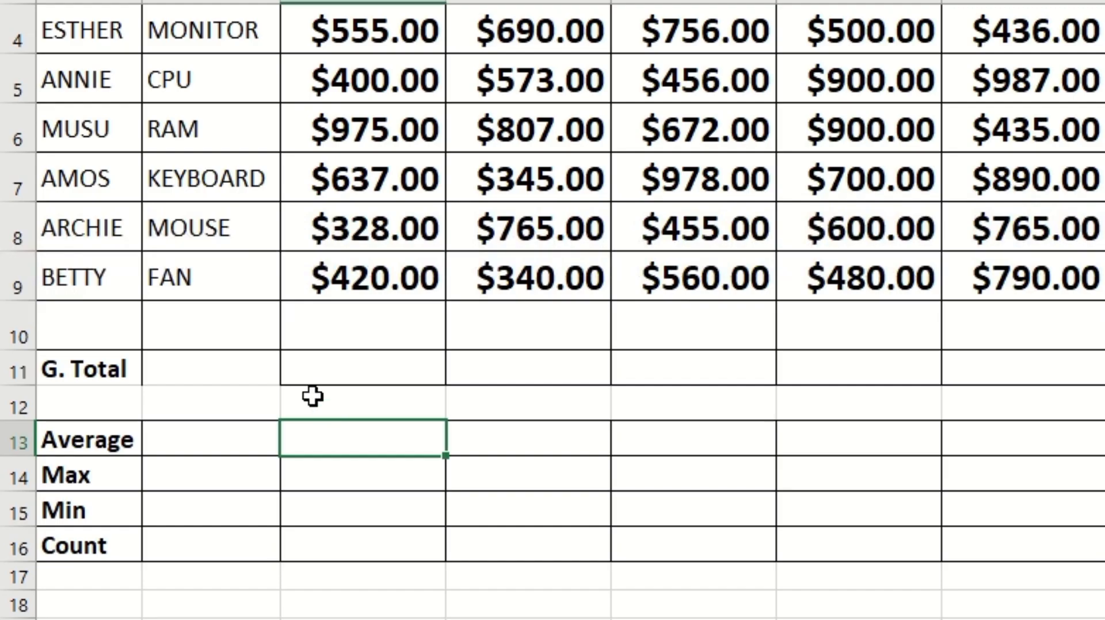
type("=avr")
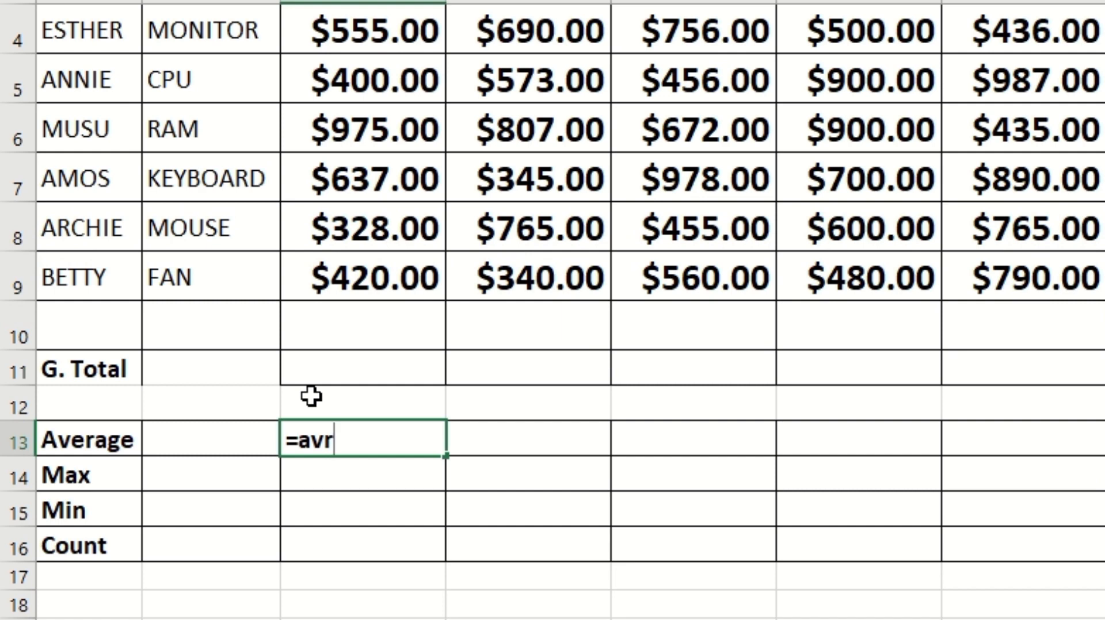
key("BackSpace")
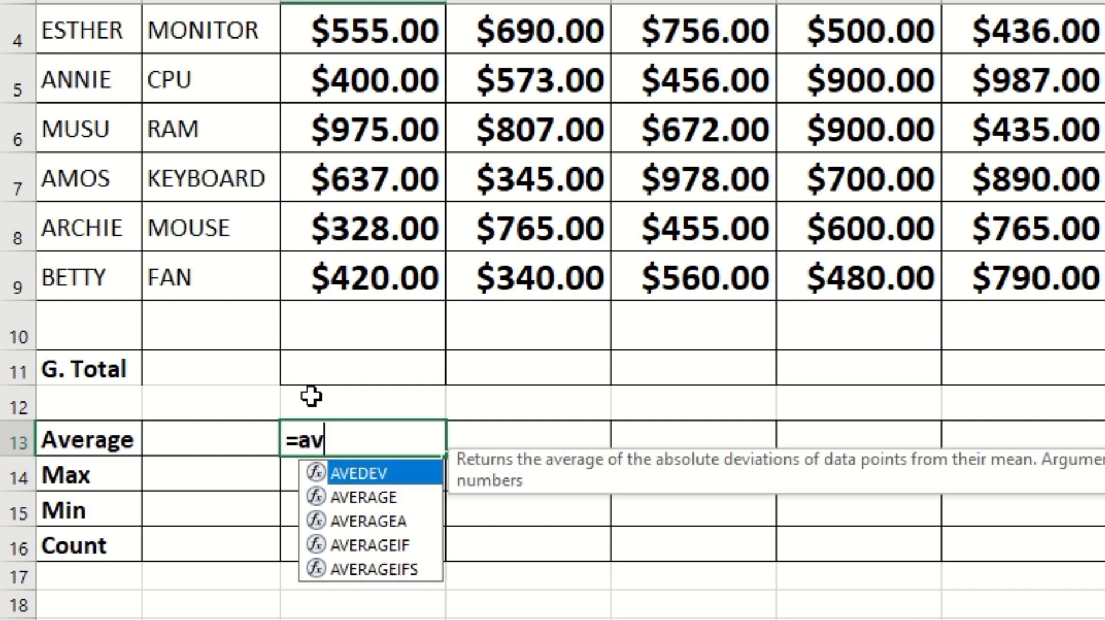
type("erage")
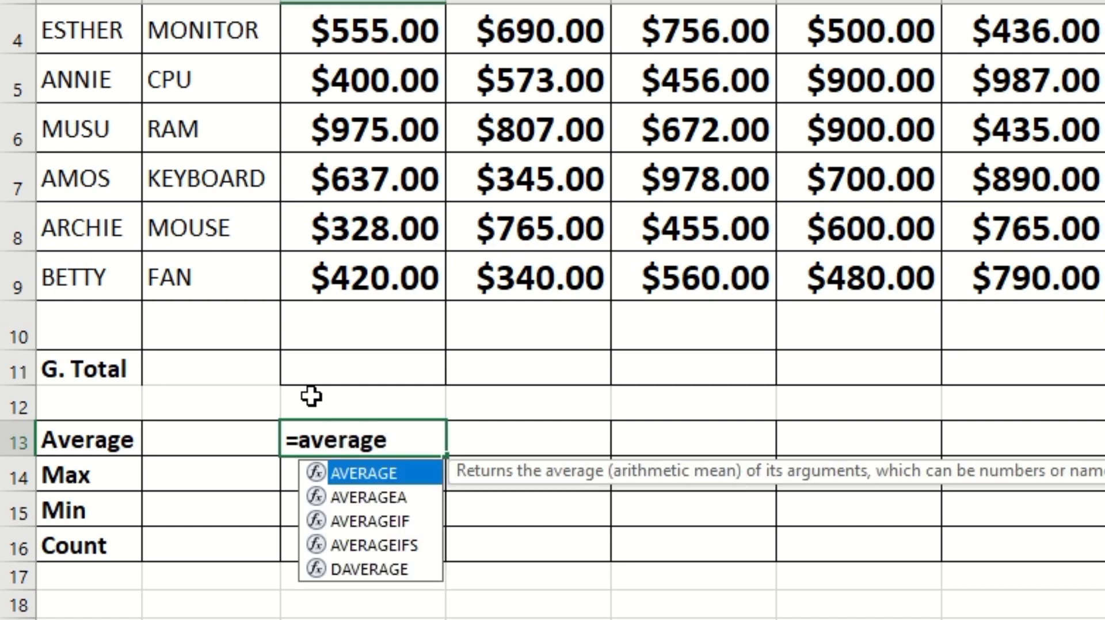
type("(")
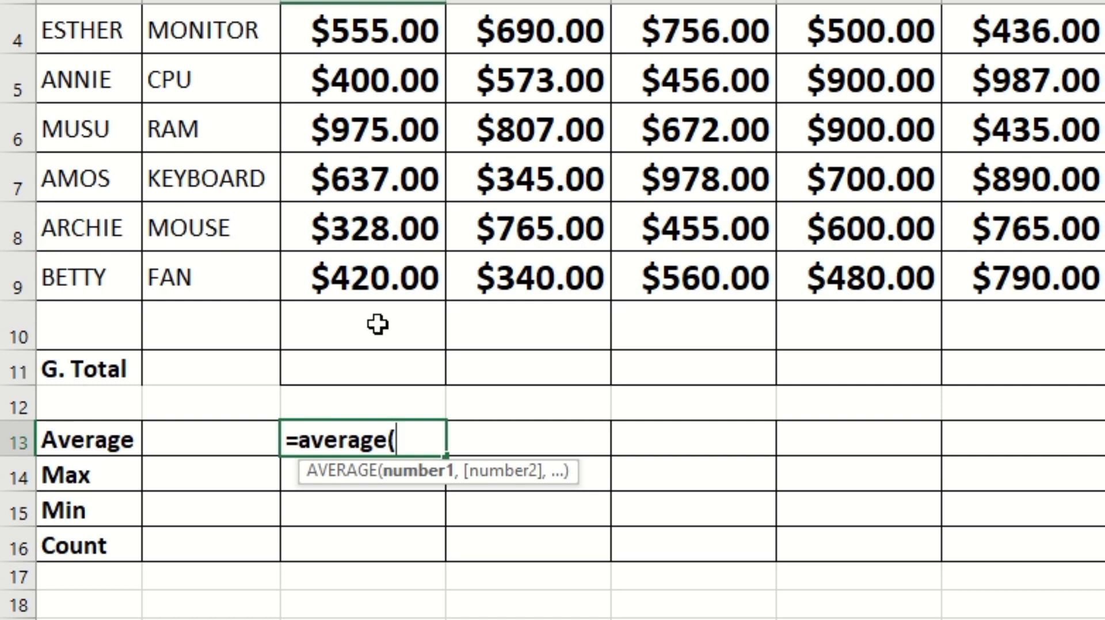
left_click(358, 30)
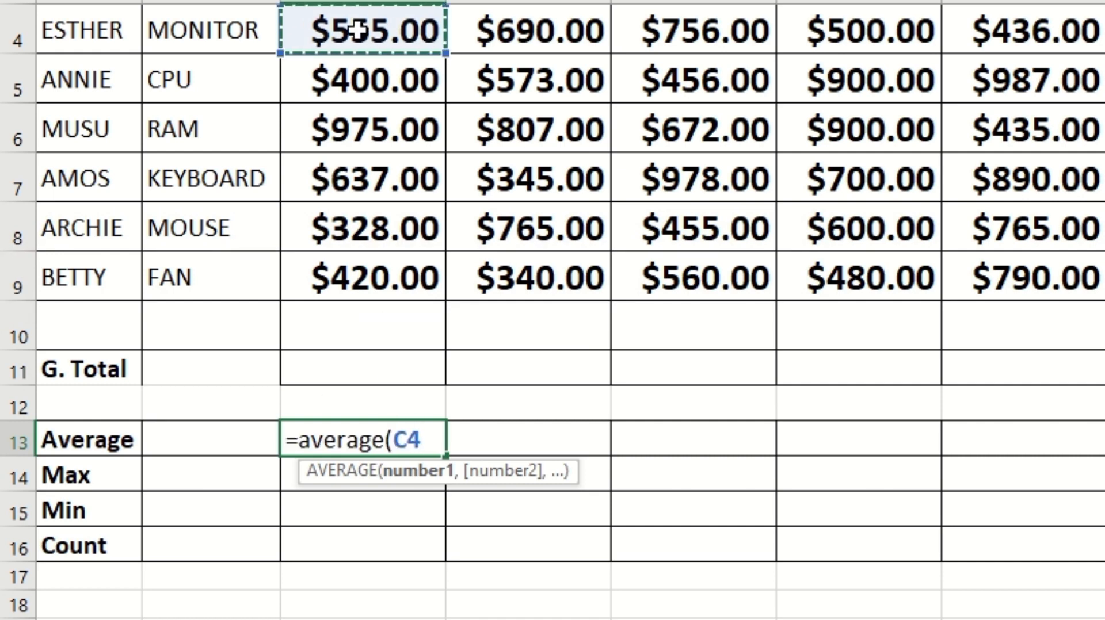
left_click_drag(358, 30, 372, 279)
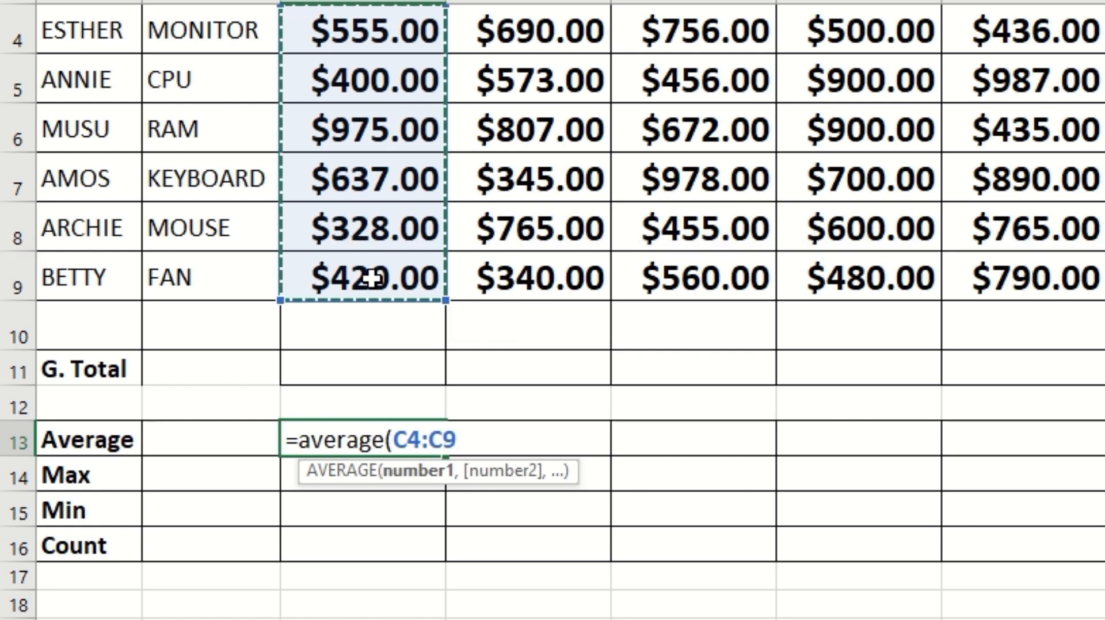
key("Return")
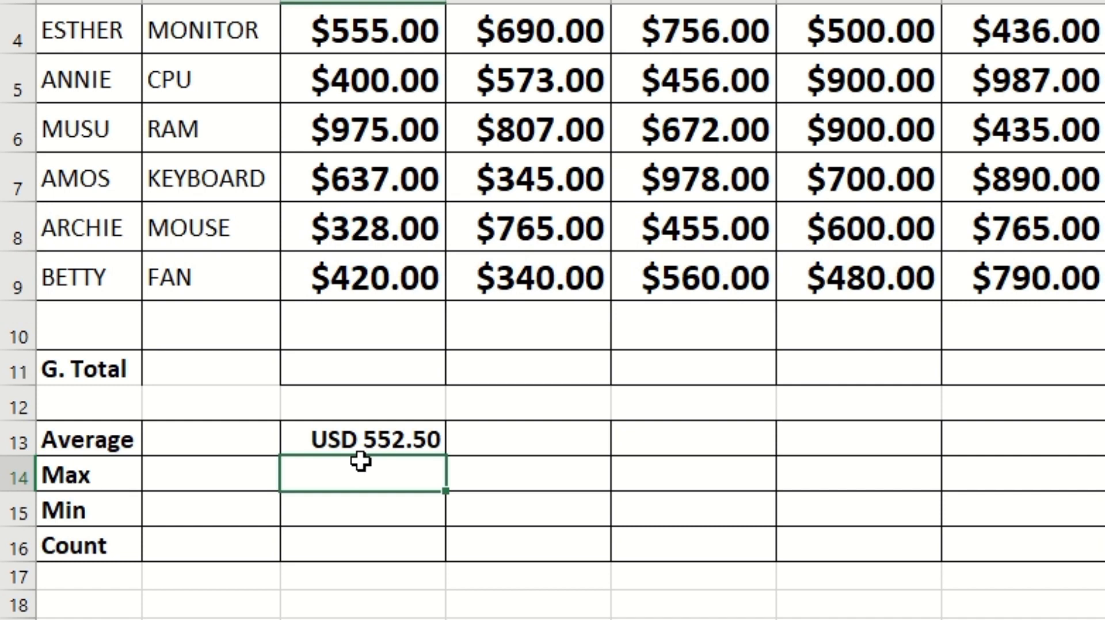
Enter a MAX formula over the January sales (C4:C9) in the Max row
type("=max")
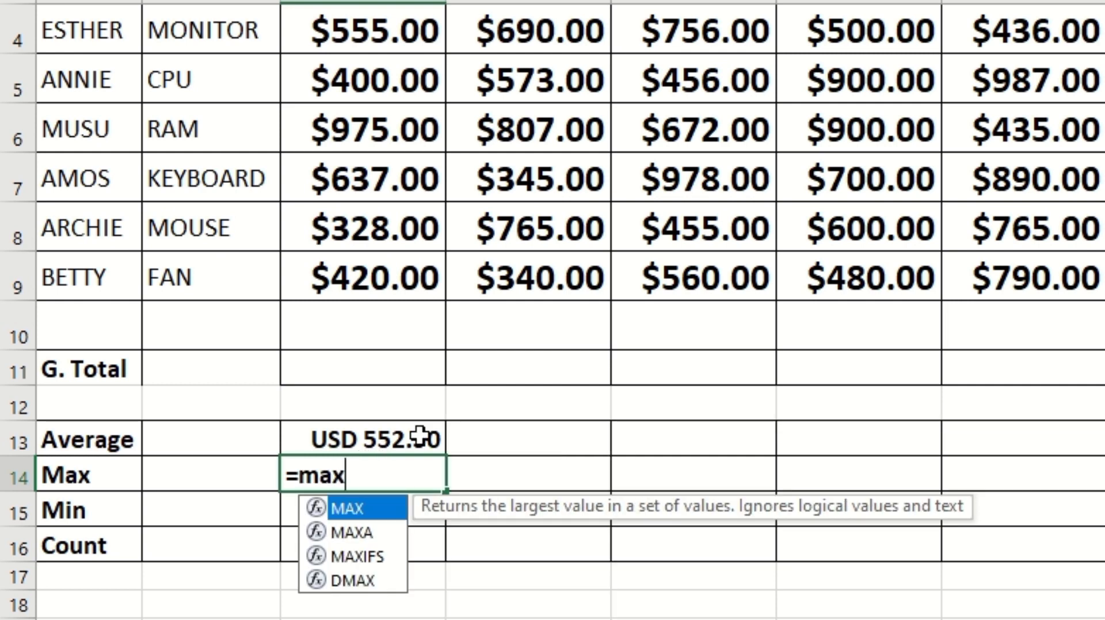
type("(")
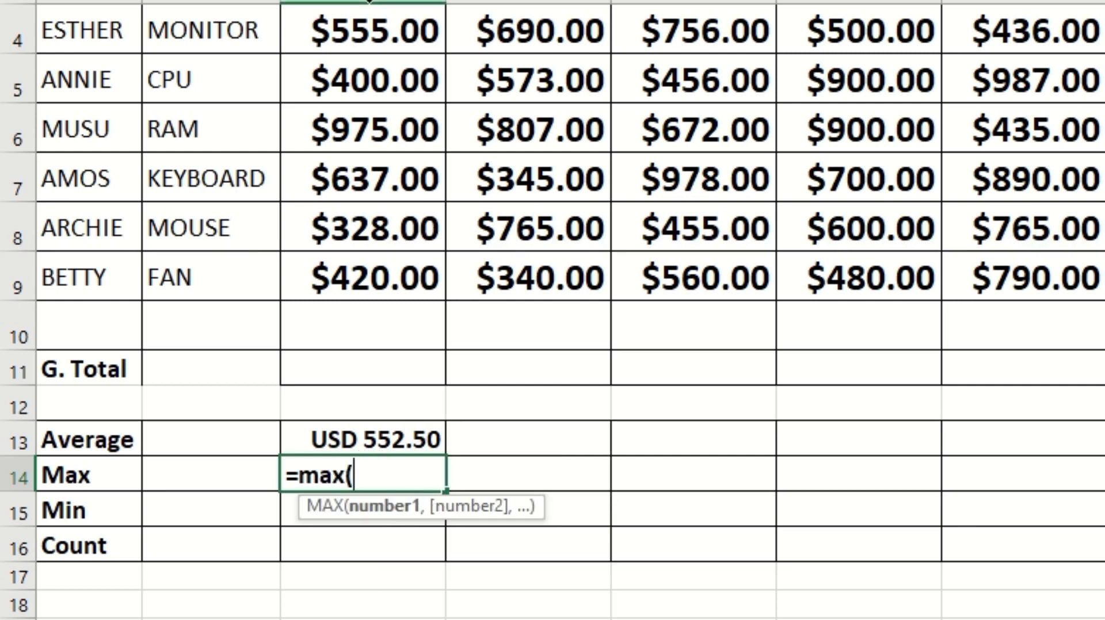
left_click_drag(364, 26, 402, 257)
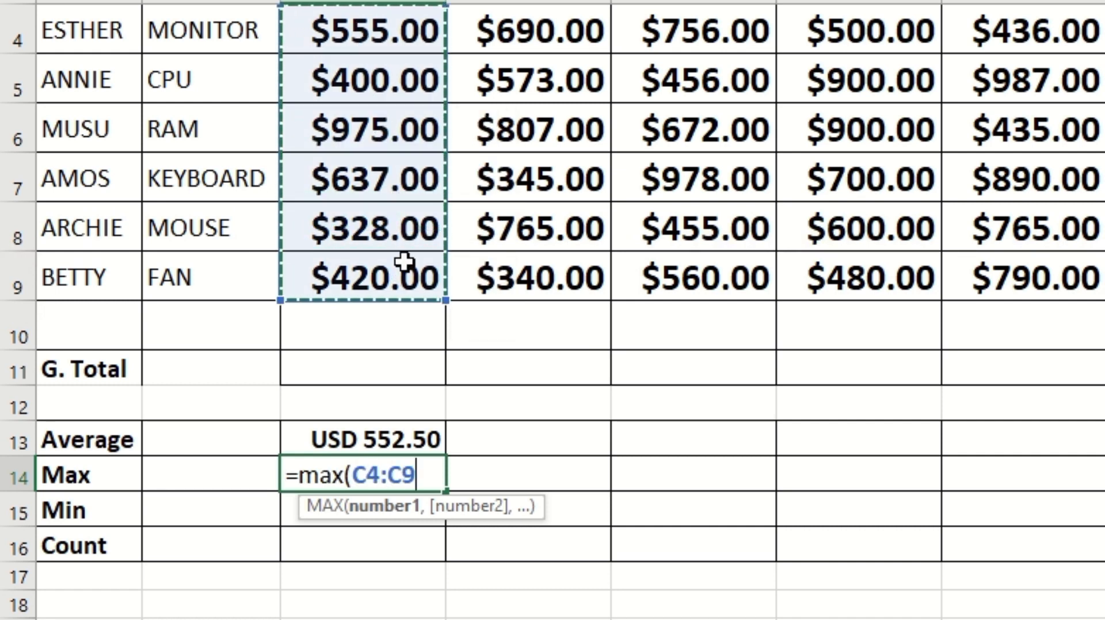
key("Return")
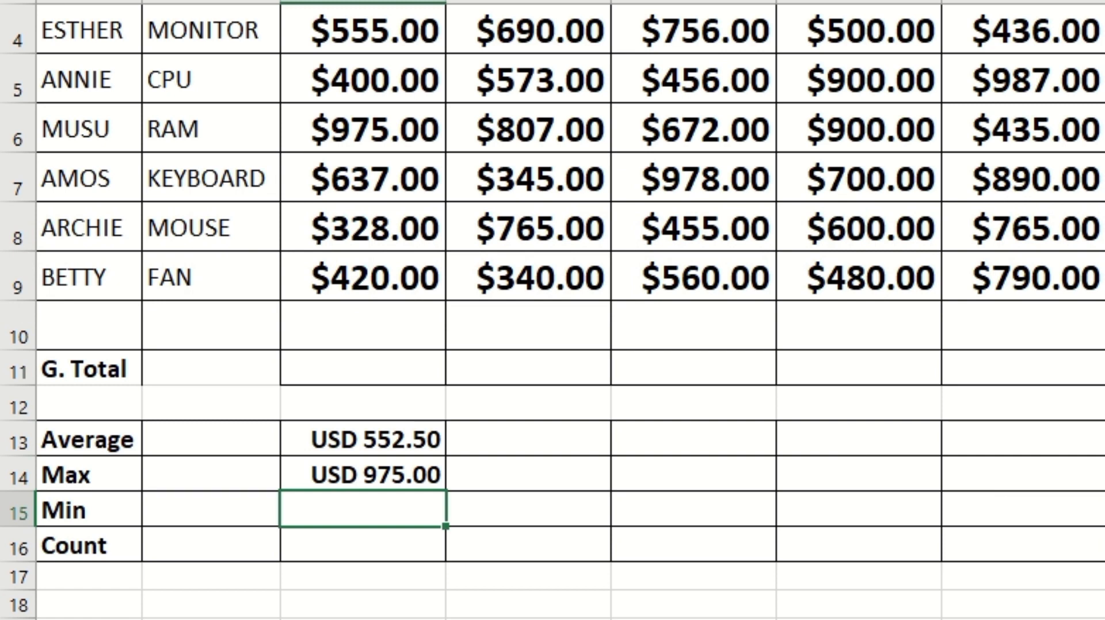
Enter a MIN formula over the January sales (C4:C9) in the Min row
scroll(552, 311, "up", 1)
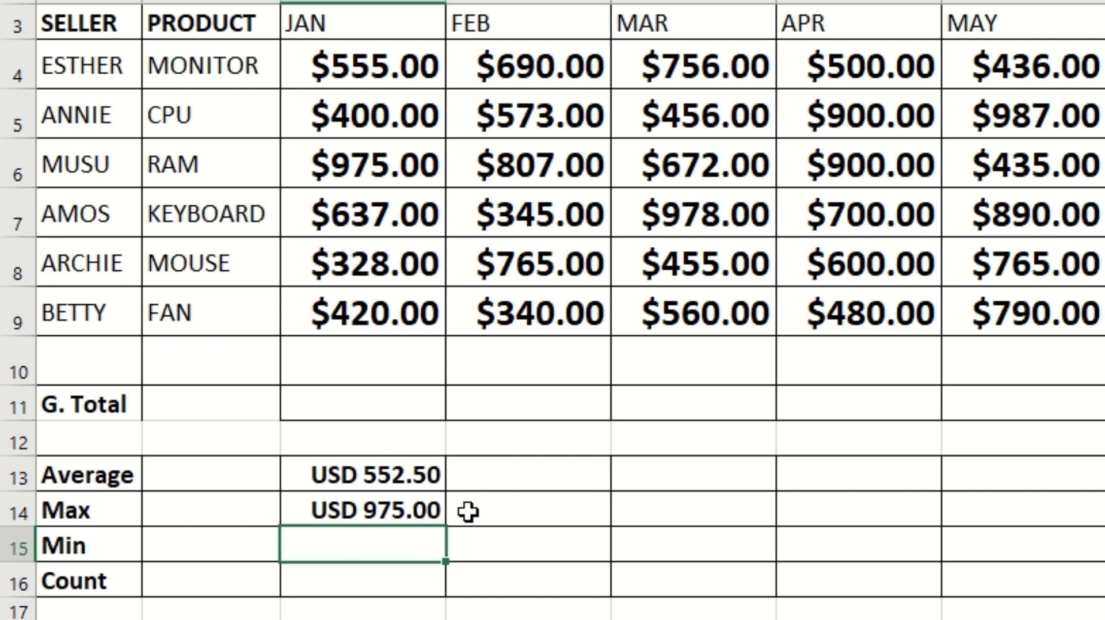
type("=min")
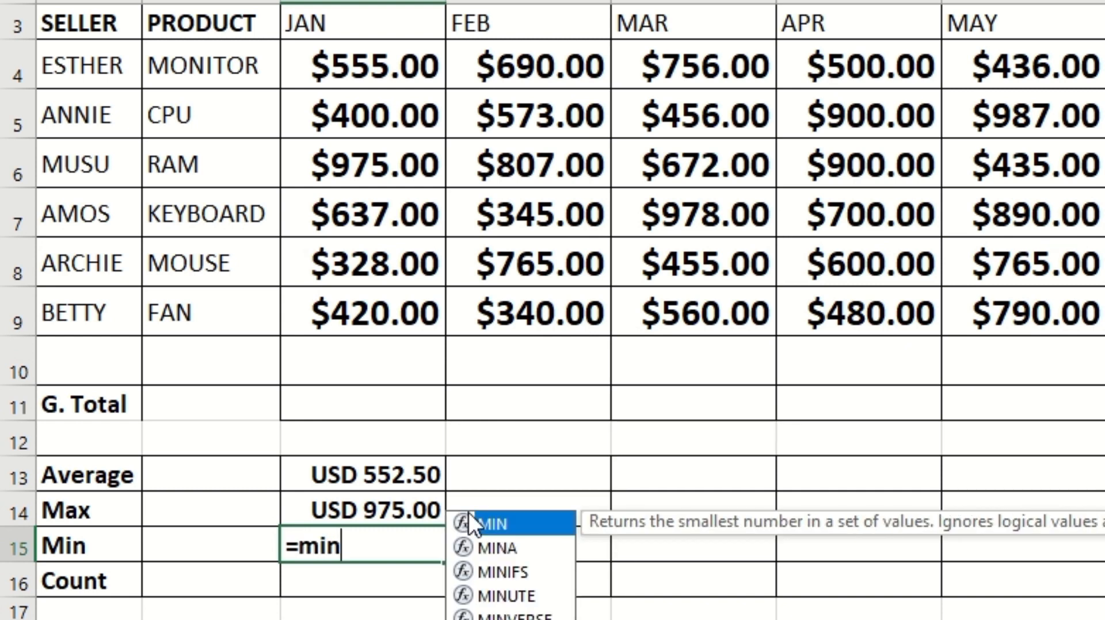
type("(")
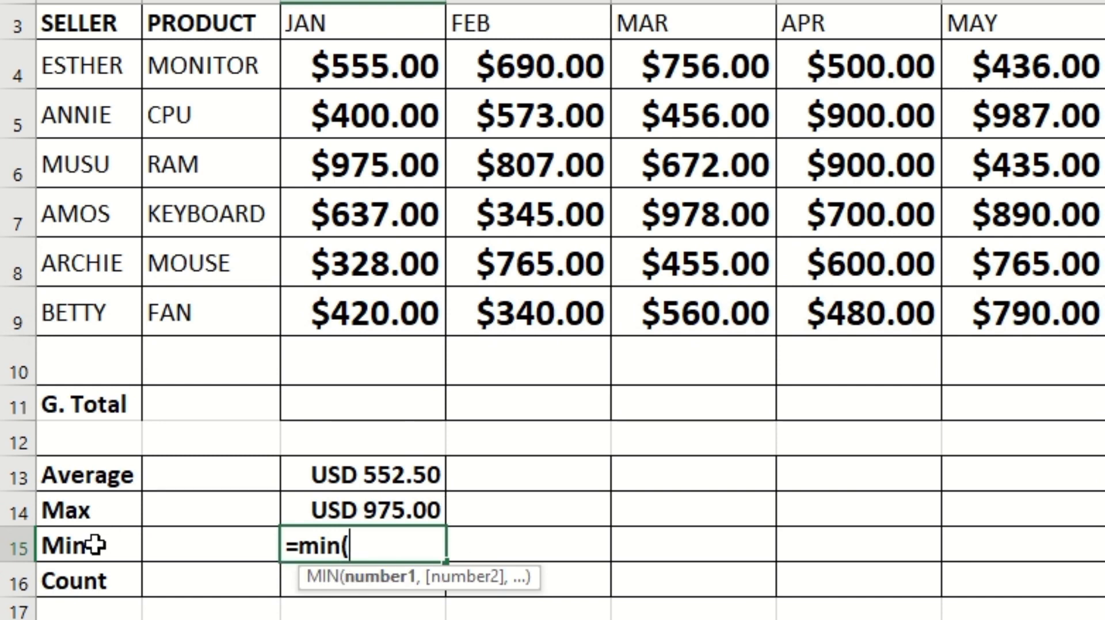
left_click(364, 65)
left_click_drag(364, 65, 392, 317)
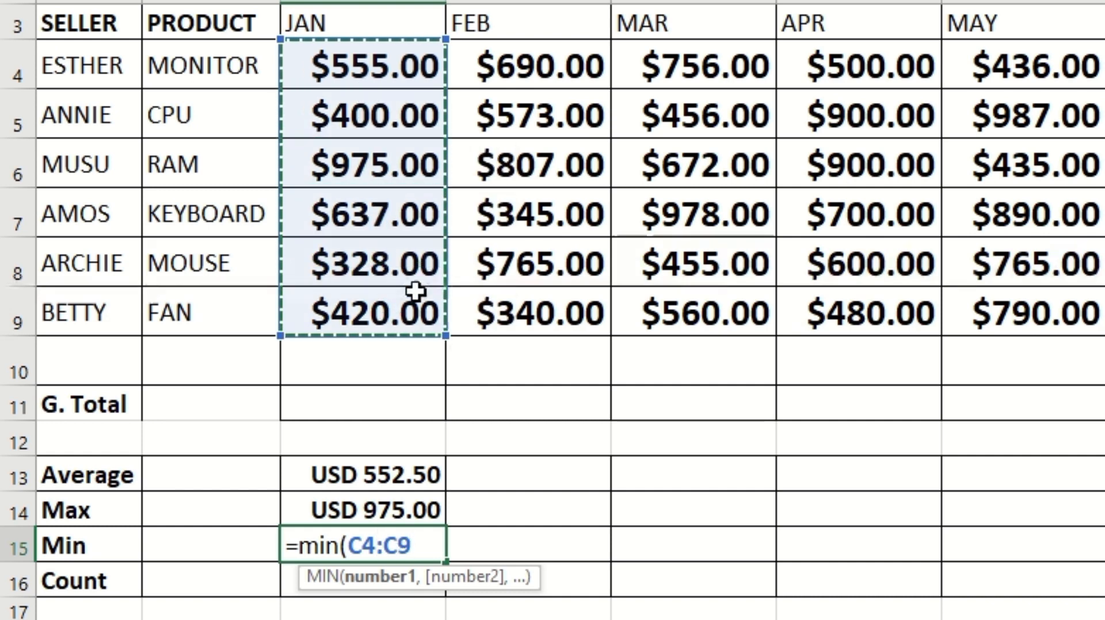
key("Return")
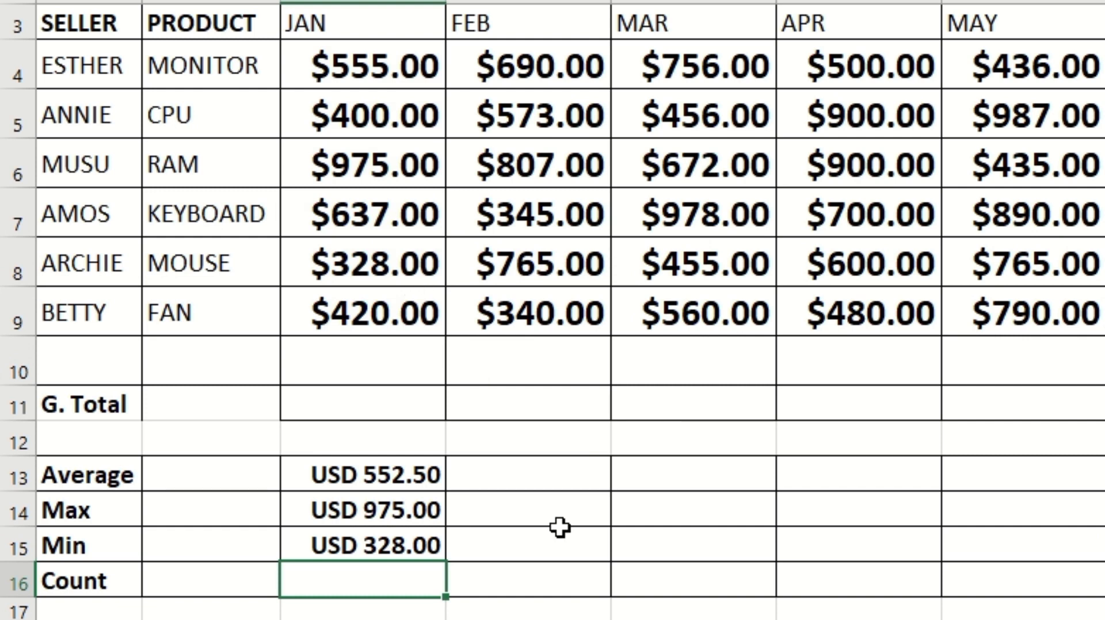
Enter a COUNT formula over the January sales (C4:C9) in the Count row
double_click(362, 584)
type("=coun")
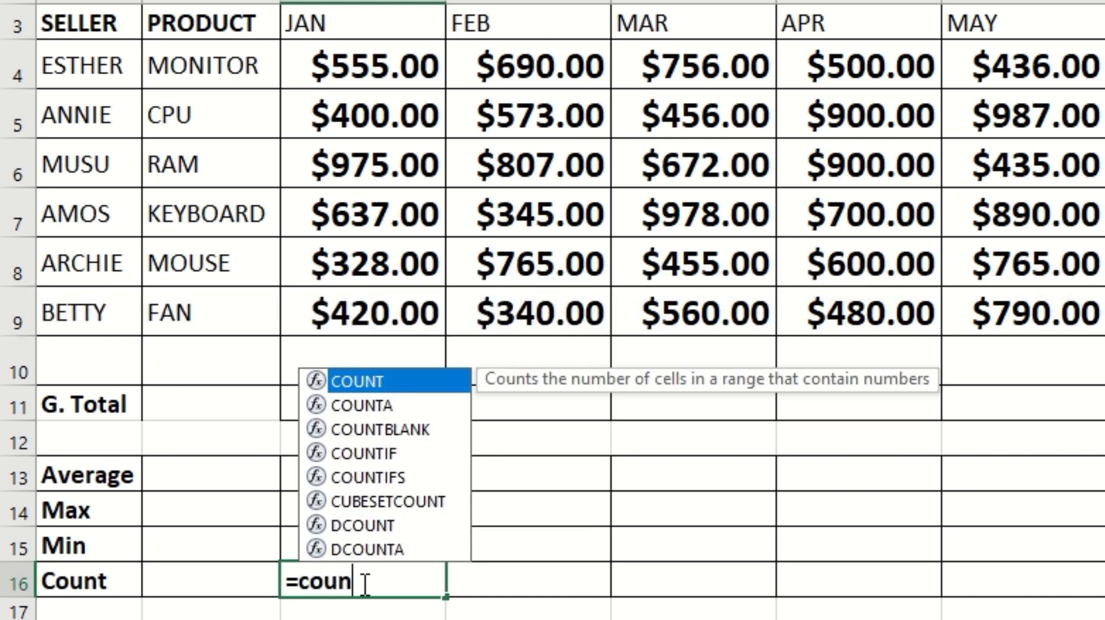
type("t(")
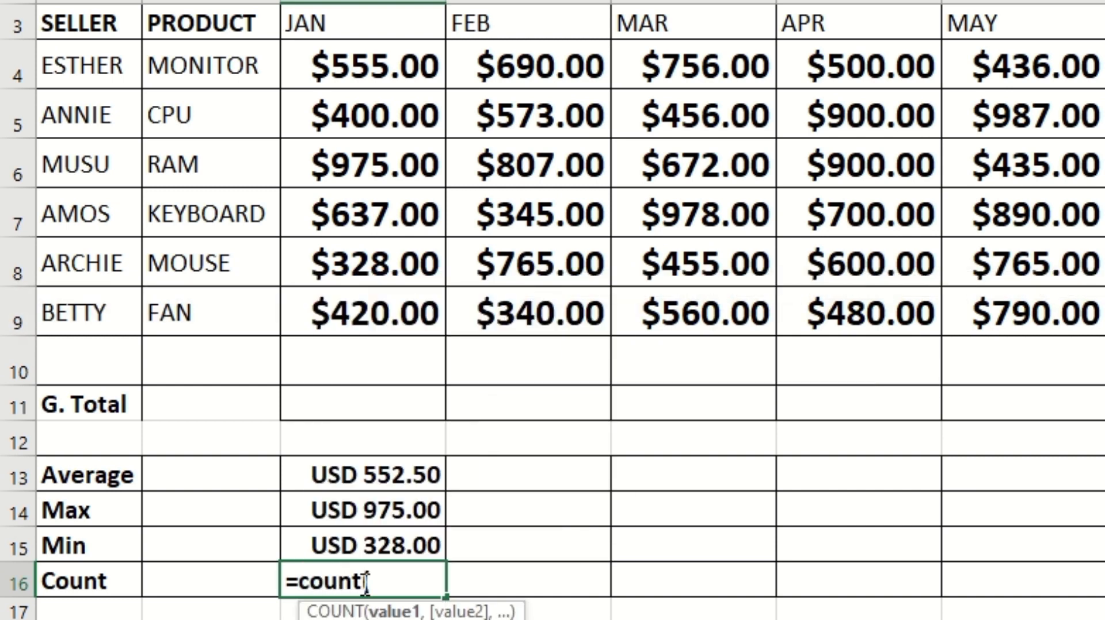
left_click_drag(359, 69, 406, 318)
key("Return")
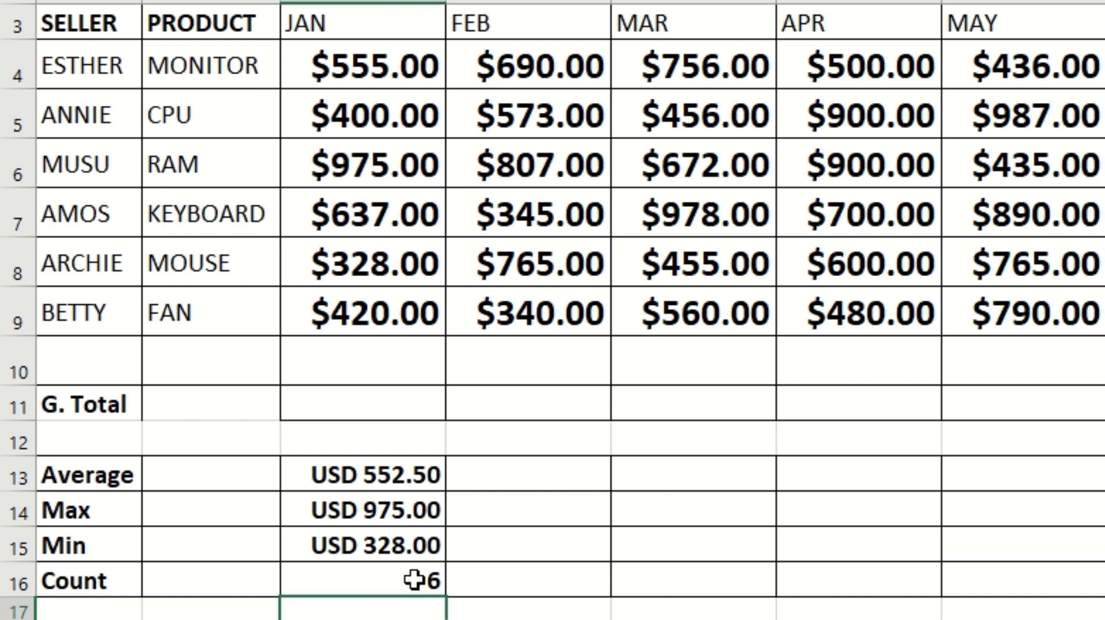
Fill the January Average formula across the Average row through the JUL column
left_click(418, 471)
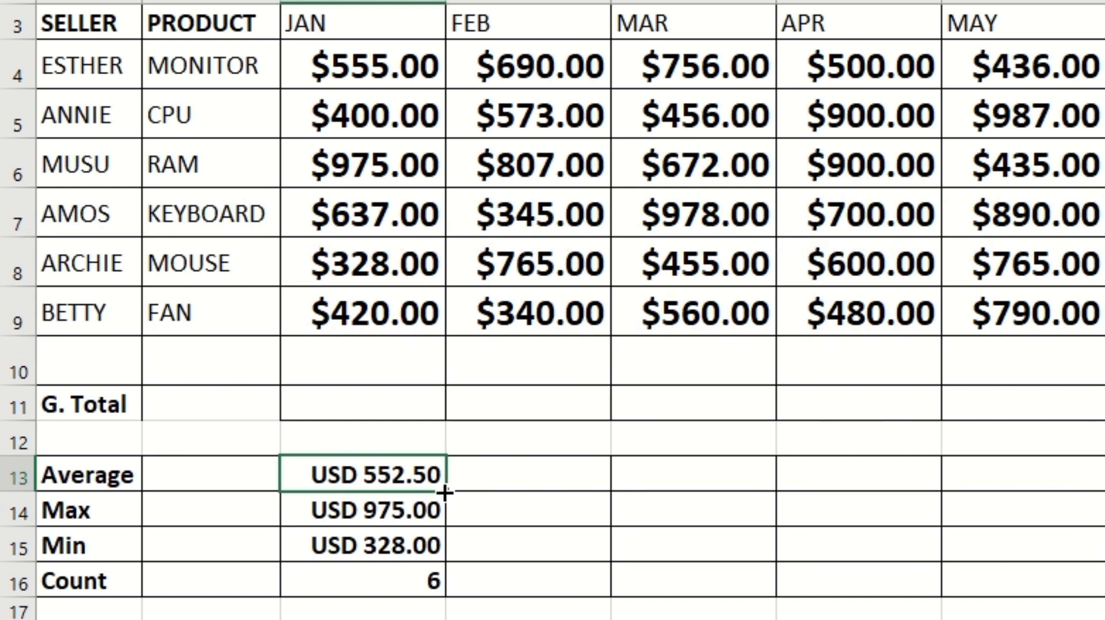
left_click_drag(445, 492, 1104, 481)
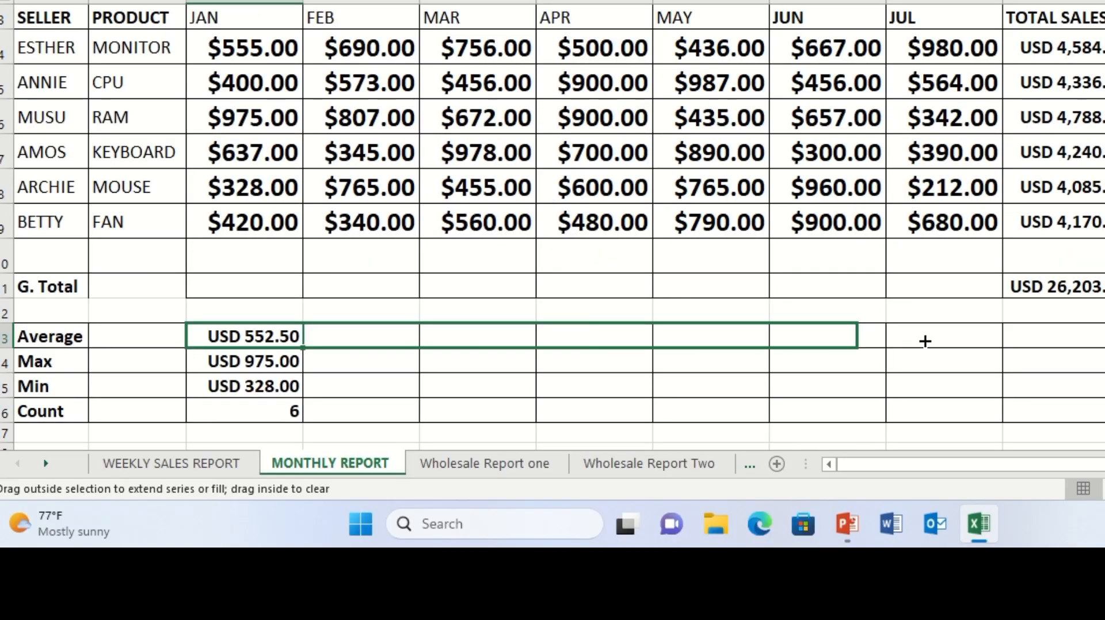
left_click_drag(924, 342, 964, 339)
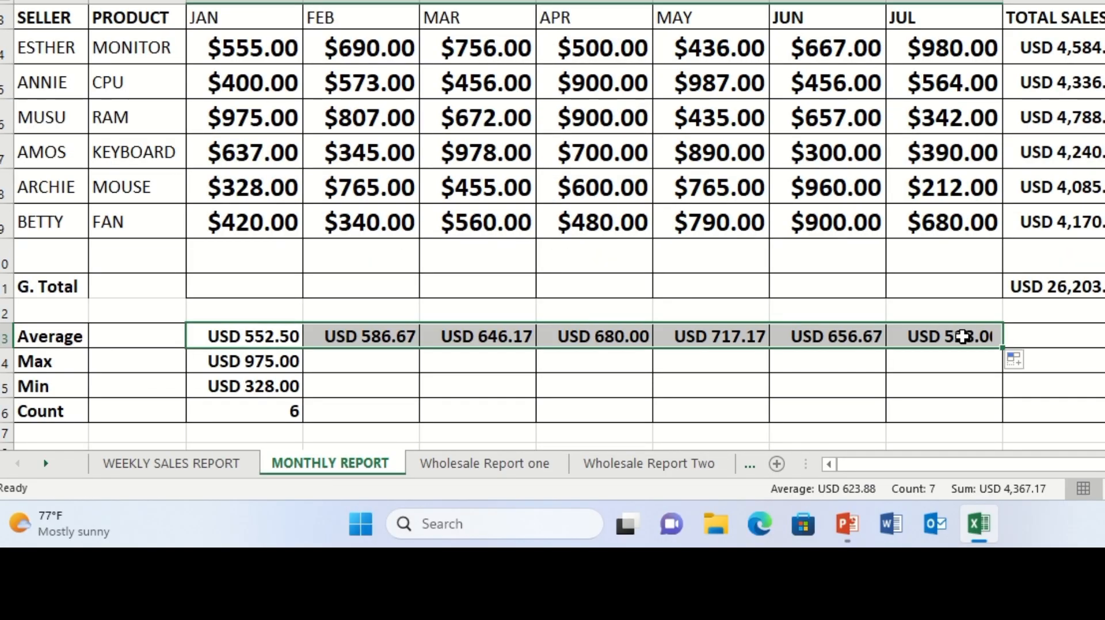
Fill the January Max formula across the Max row through the remaining month columns
scroll(552, 231, "up", 3)
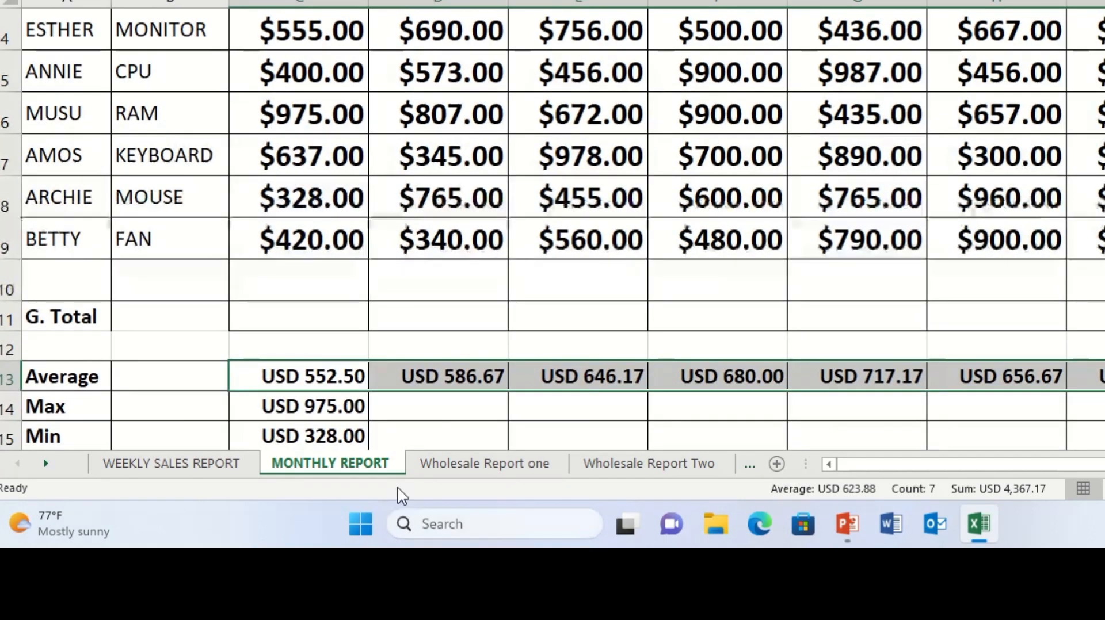
left_click(319, 409)
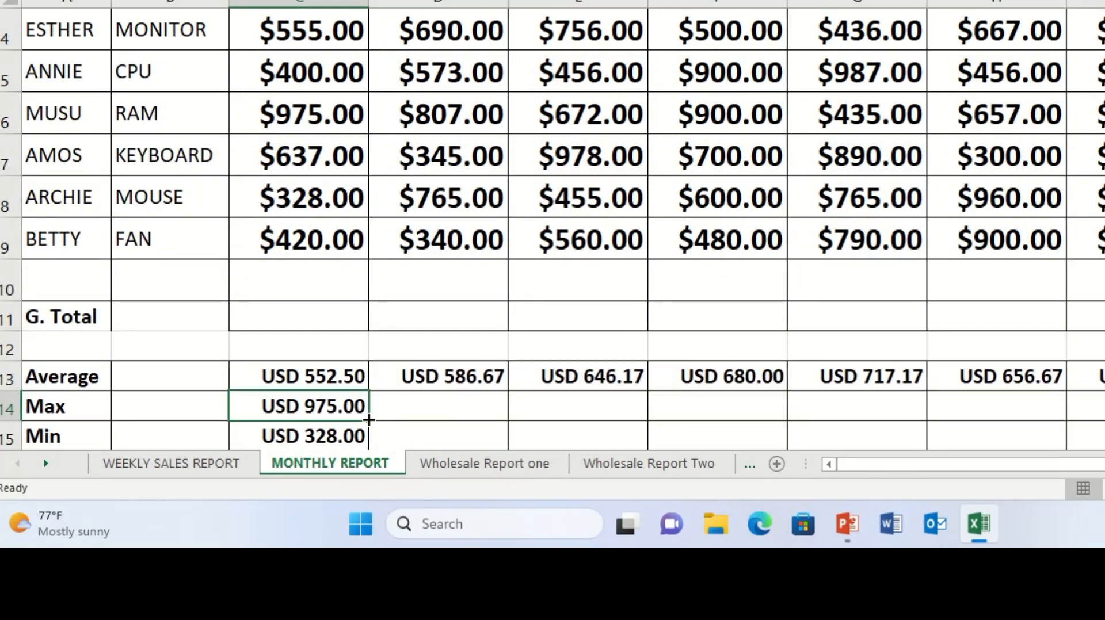
left_click_drag(369, 420, 1058, 406)
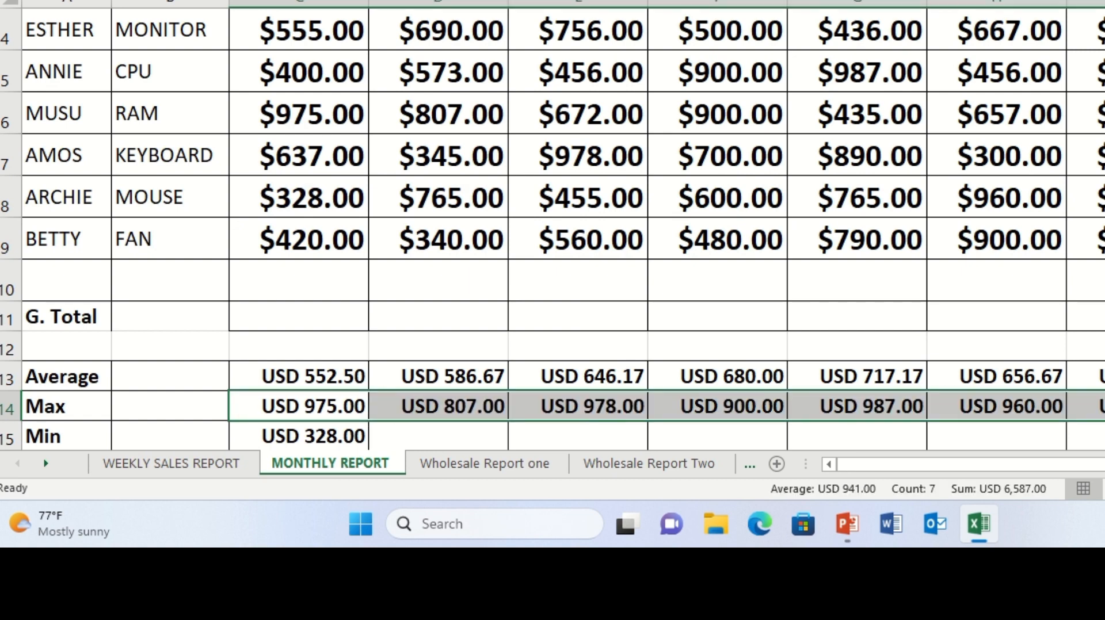
Fill the January Min formula across the Min row through the remaining month columns
scroll(553, 248, "down", 1)
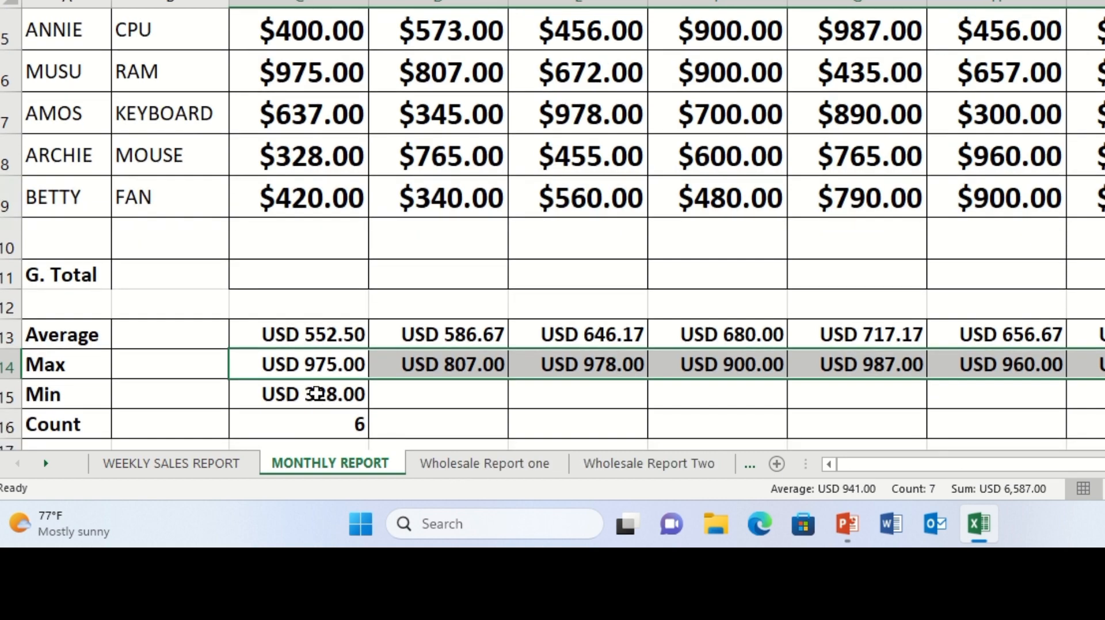
left_click(354, 400)
left_click_drag(368, 409, 1096, 394)
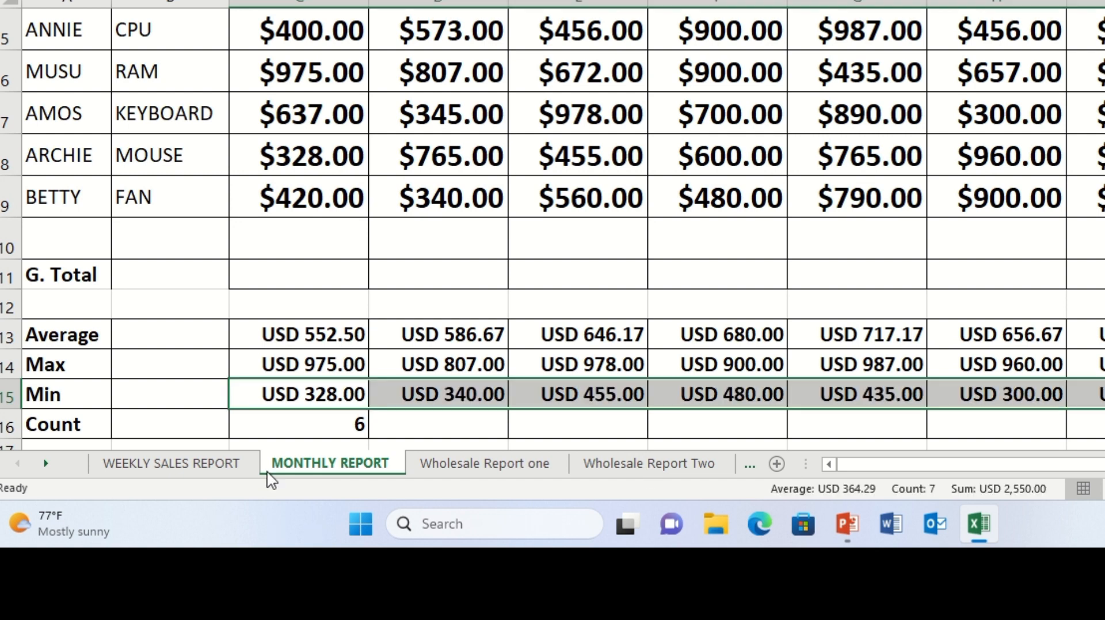